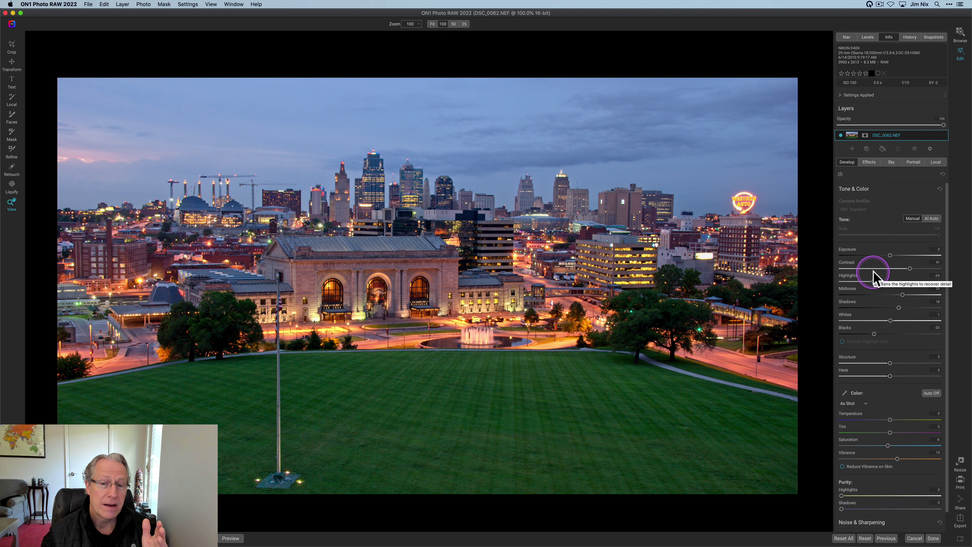
Step: Add a Dynamic Contrast filter from the effects and open its mask options
click(869, 162)
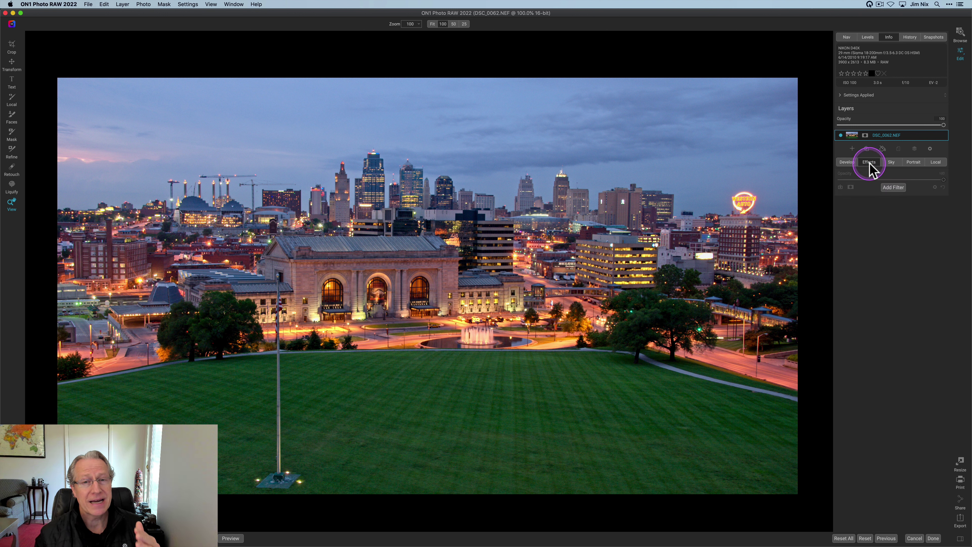
click(893, 190)
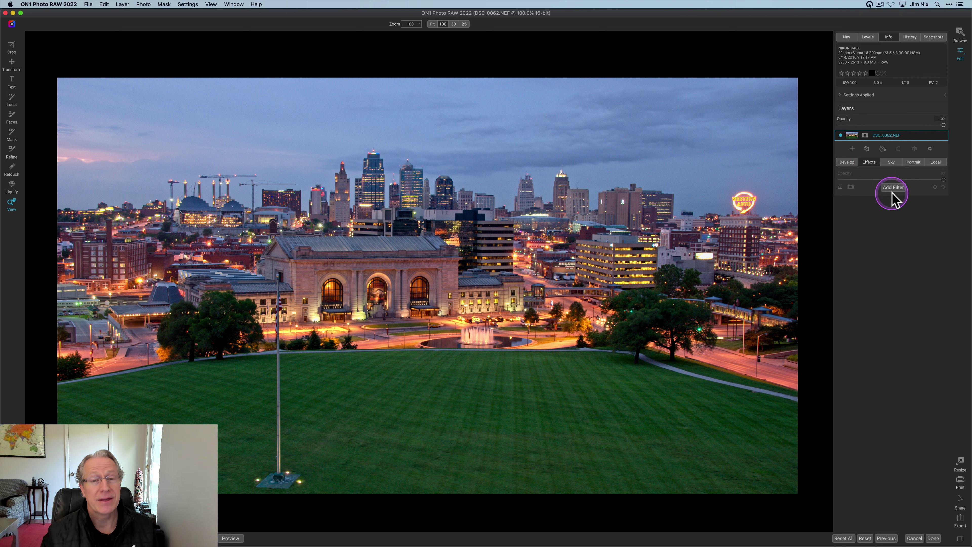
click(892, 191)
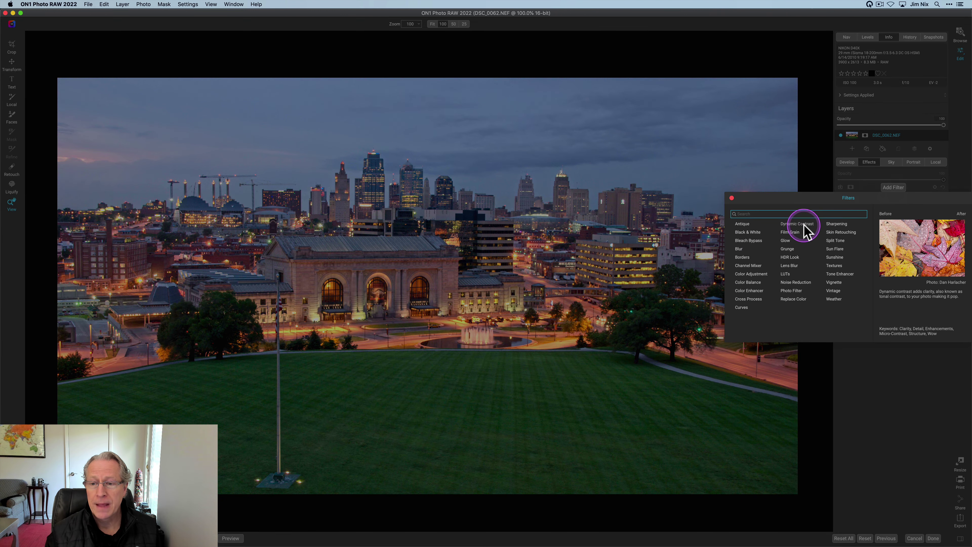
click(804, 225)
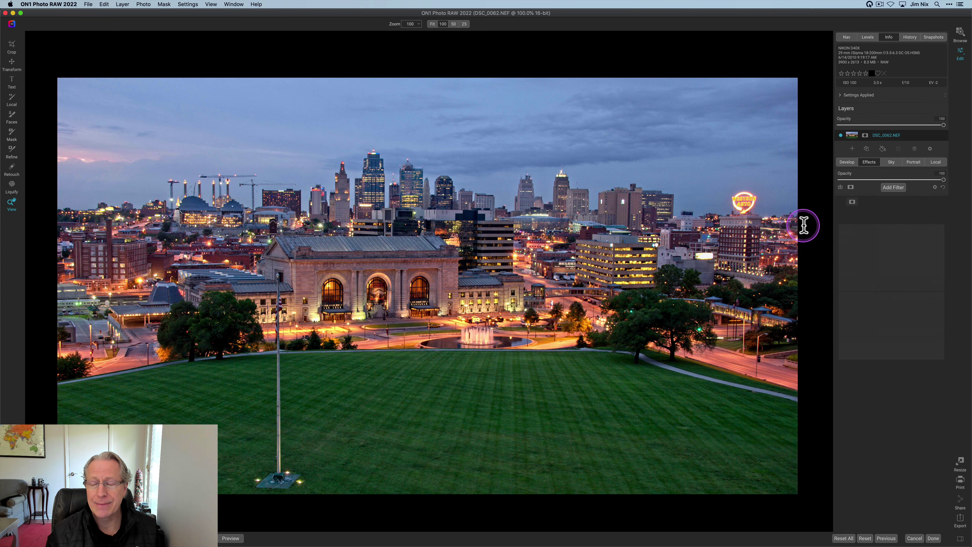
click(853, 203)
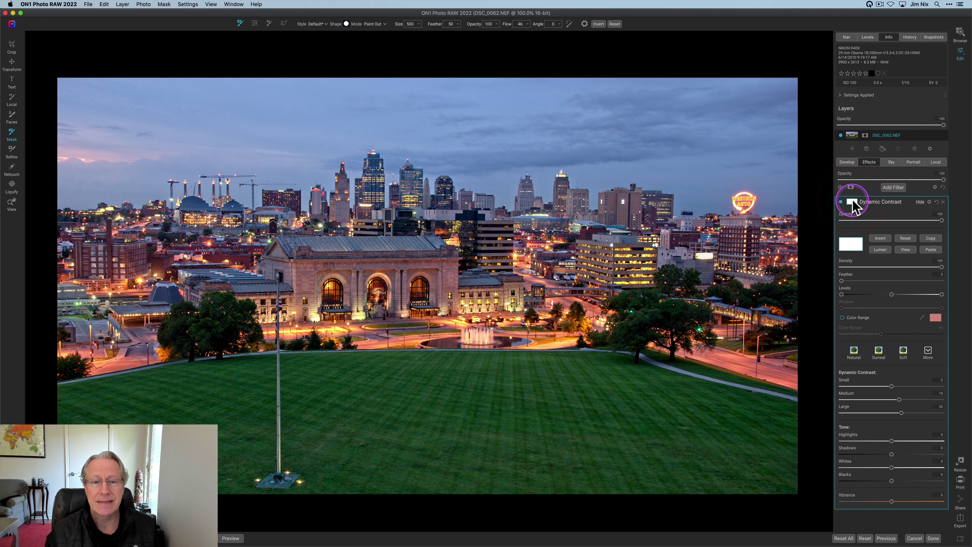
Step: Mark the sky above the skyline as the area to drop with the quick mask brush
click(270, 23)
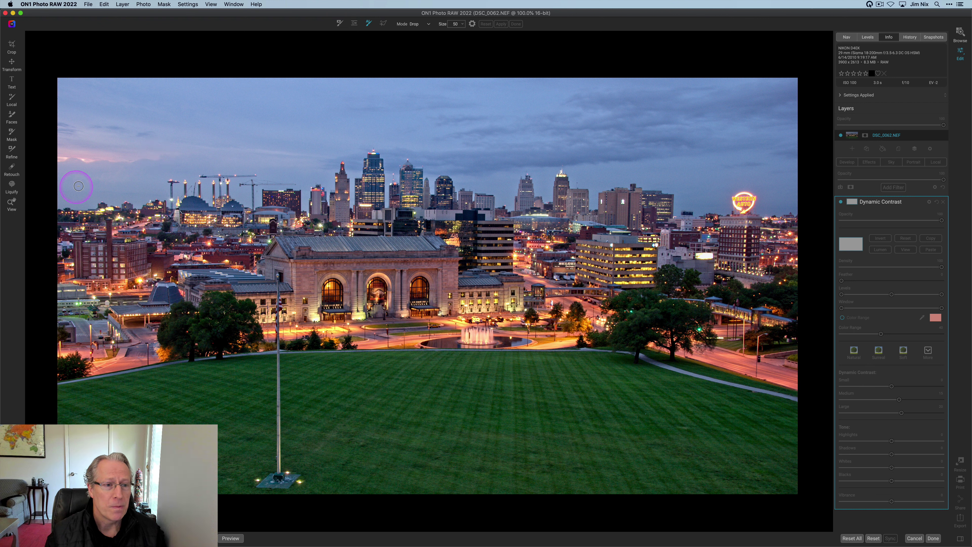
mouse_move(61, 197)
mouse_down()
mouse_move(157, 187)
mouse_move(167, 169)
mouse_move(315, 175)
mouse_move(339, 151)
mouse_move(354, 161)
mouse_move(364, 135)
mouse_move(392, 136)
mouse_move(393, 163)
mouse_move(415, 149)
mouse_move(495, 180)
mouse_move(503, 193)
mouse_move(515, 159)
mouse_move(540, 160)
mouse_move(544, 192)
mouse_move(553, 148)
mouse_move(595, 182)
mouse_move(673, 179)
mouse_move(711, 202)
mouse_move(733, 181)
mouse_move(757, 179)
mouse_move(775, 199)
mouse_move(723, 141)
mouse_move(746, 120)
mouse_move(628, 151)
mouse_move(540, 100)
mouse_move(379, 100)
mouse_up()
mouse_move(318, 144)
mouse_down()
mouse_move(215, 101)
mouse_move(108, 129)
mouse_move(203, 133)
mouse_up()
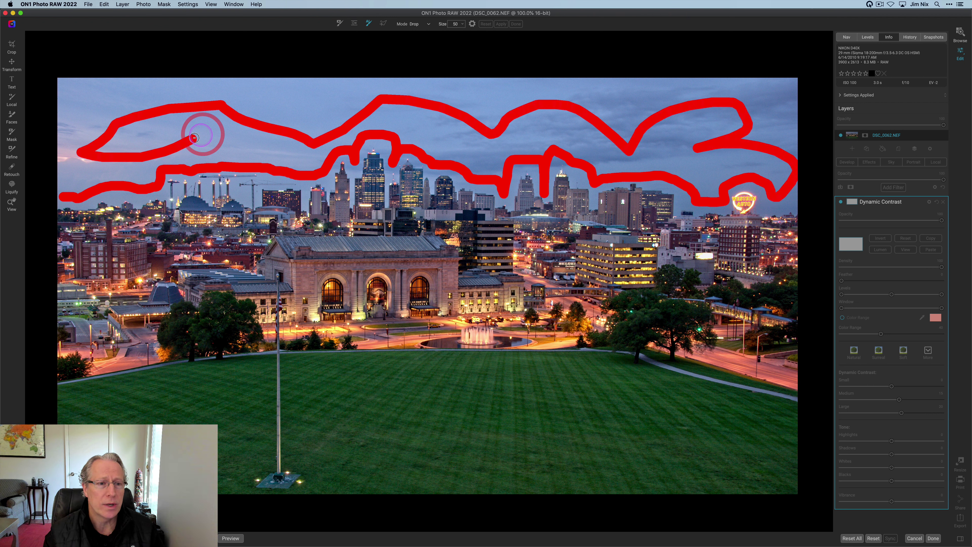
Step: Mark the skyline, buildings and lawn as the area to keep and apply the quick mask
click(415, 23)
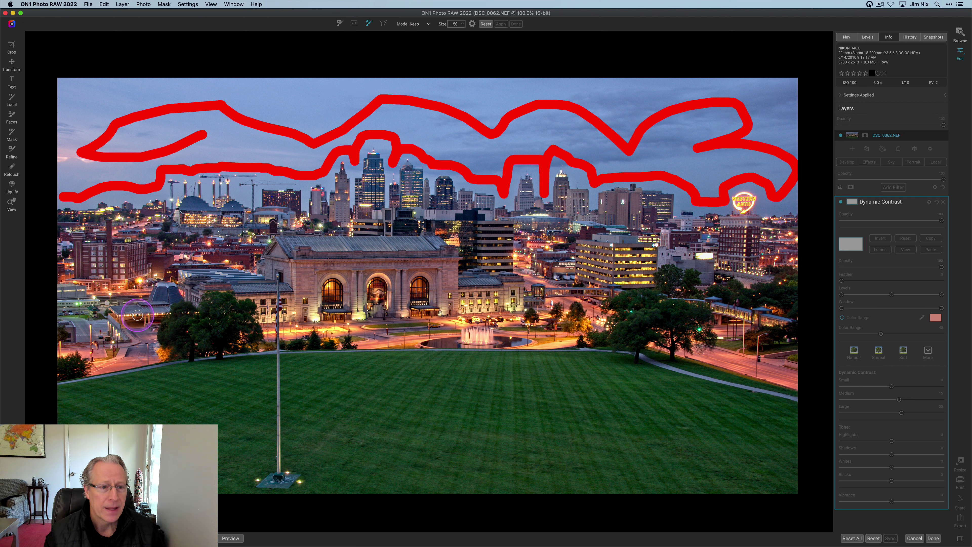
mouse_move(60, 222)
mouse_down()
mouse_move(182, 224)
mouse_move(189, 210)
mouse_move(200, 221)
mouse_up()
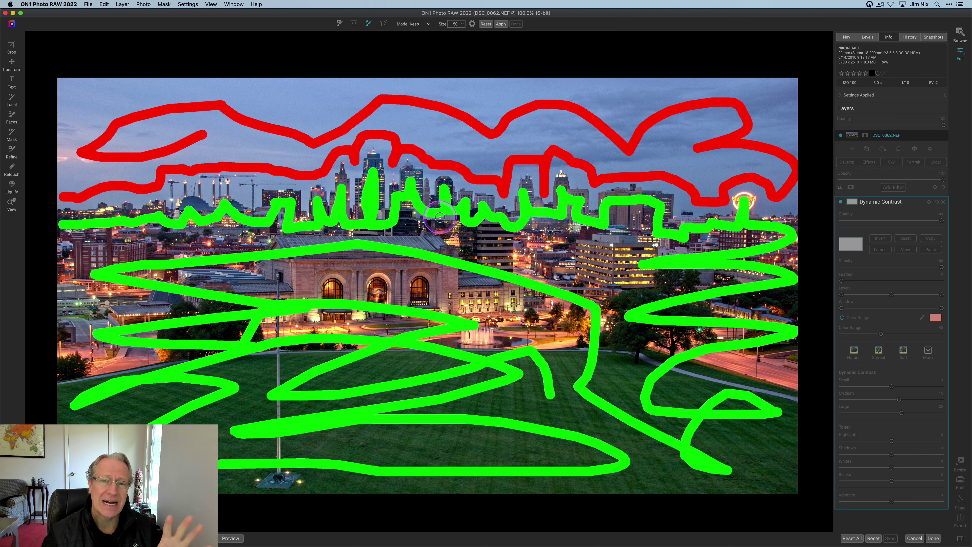
click(502, 24)
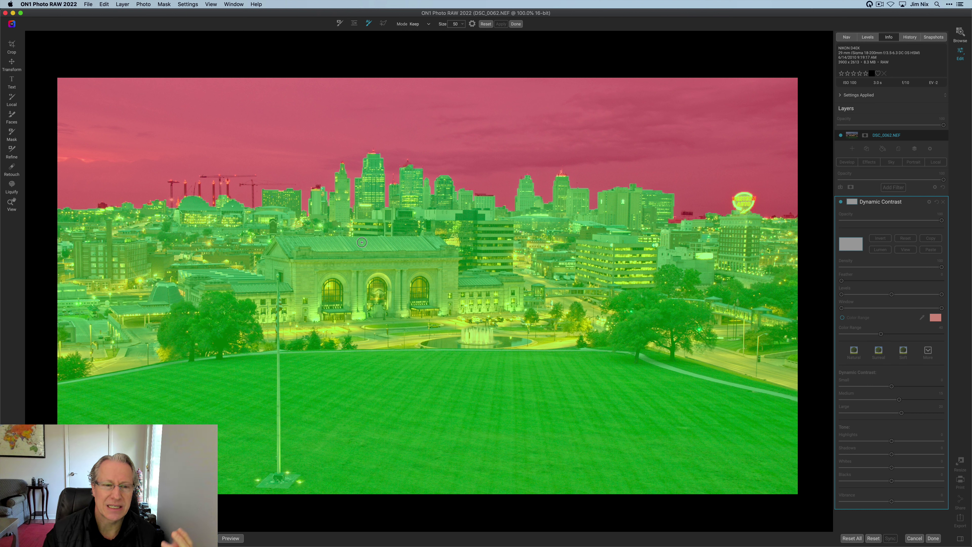
Step: Keep the missed building spot on the left of the horizon using a smaller brush, finish the quick mask and copy it
key(bracketleft)
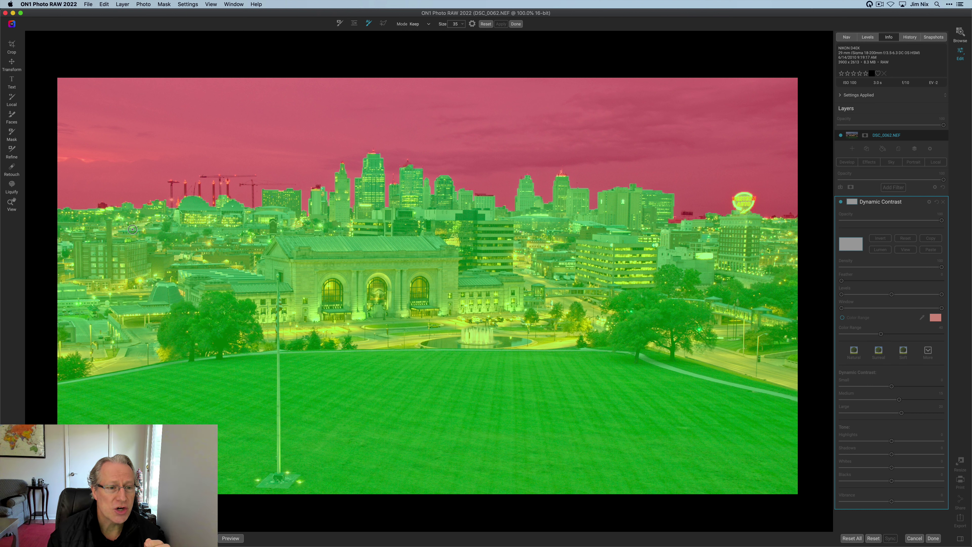
click(102, 207)
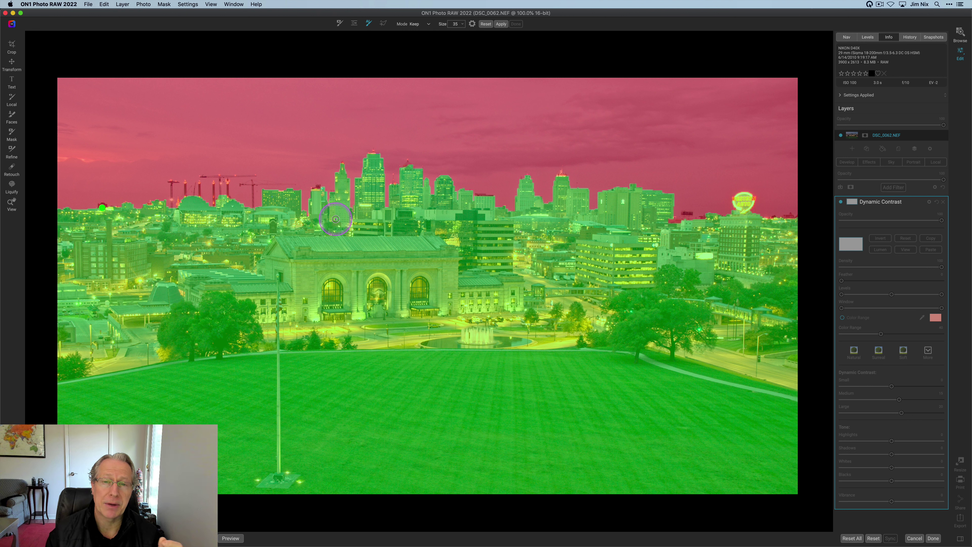
click(501, 24)
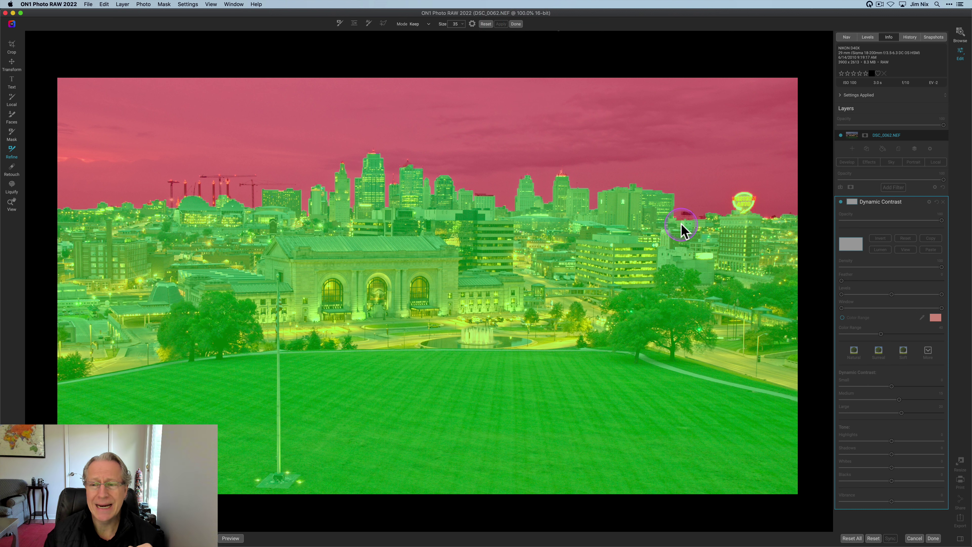
click(840, 249)
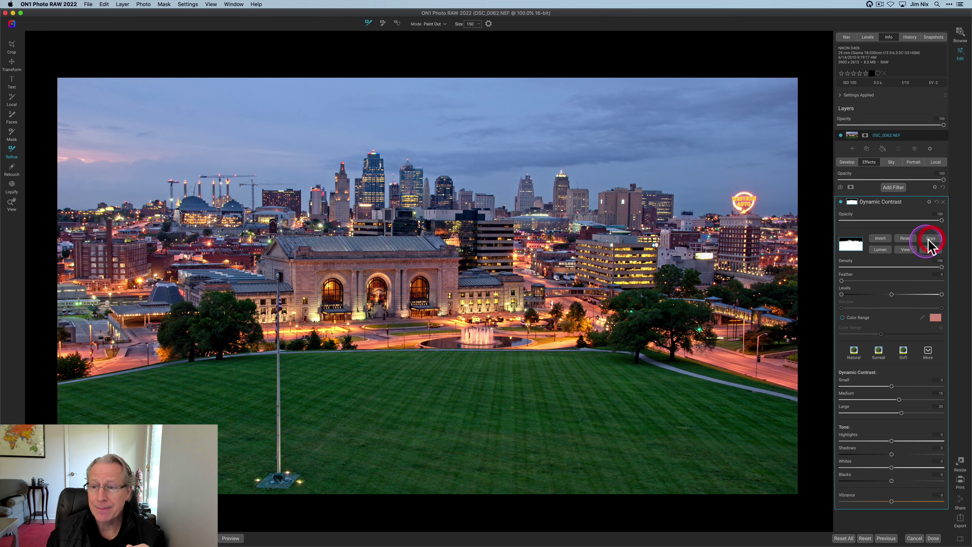
click(852, 201)
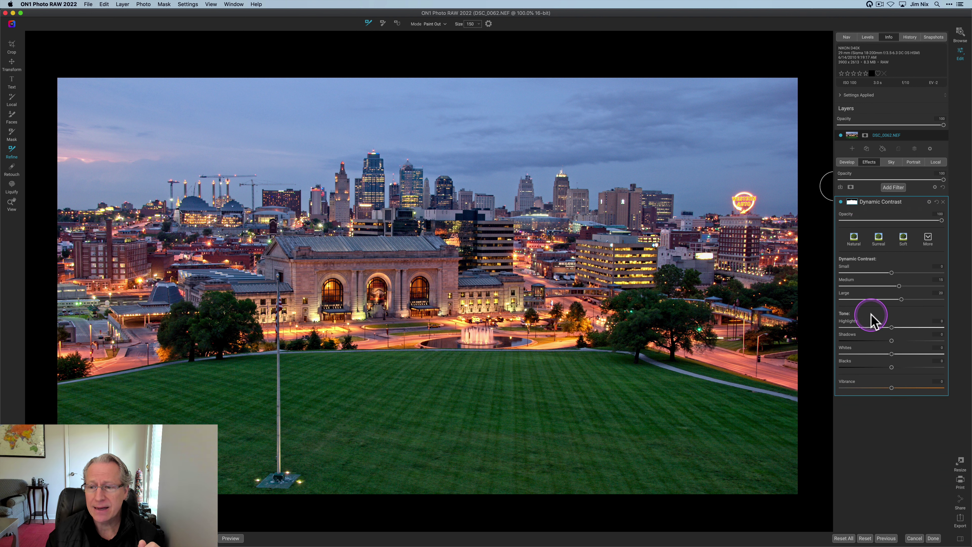
Step: Set the filter's Small dynamic contrast to 10 and compare the image with the filter off and on
drag(892, 273, 896, 272)
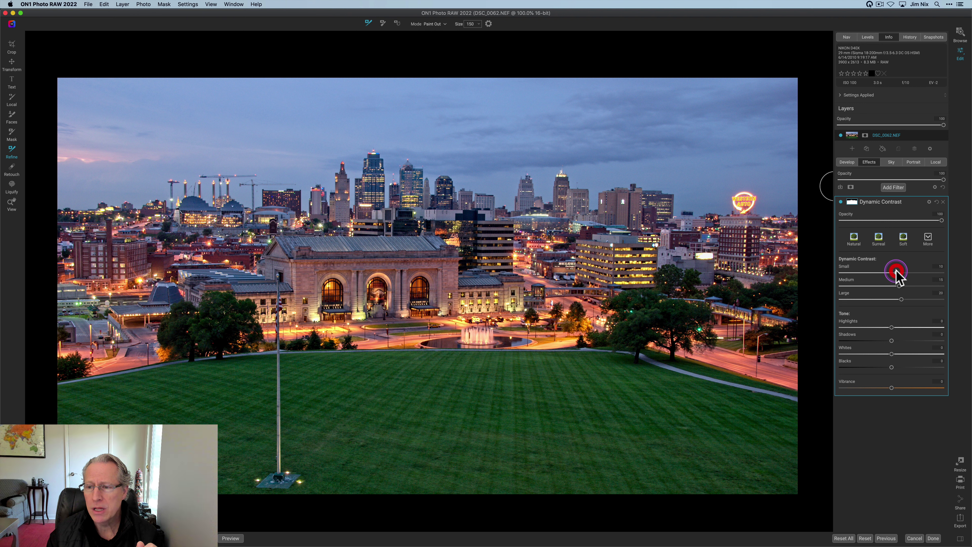
click(840, 201)
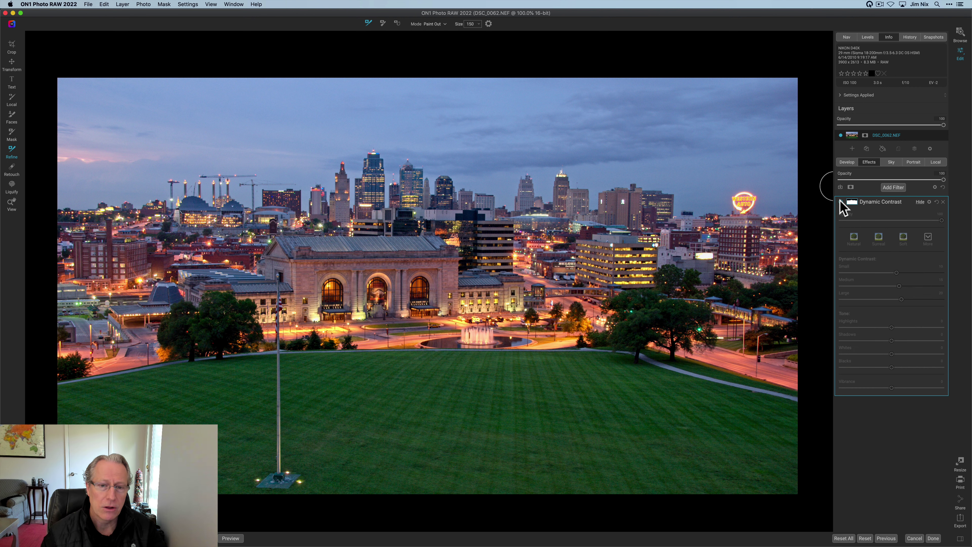
click(841, 201)
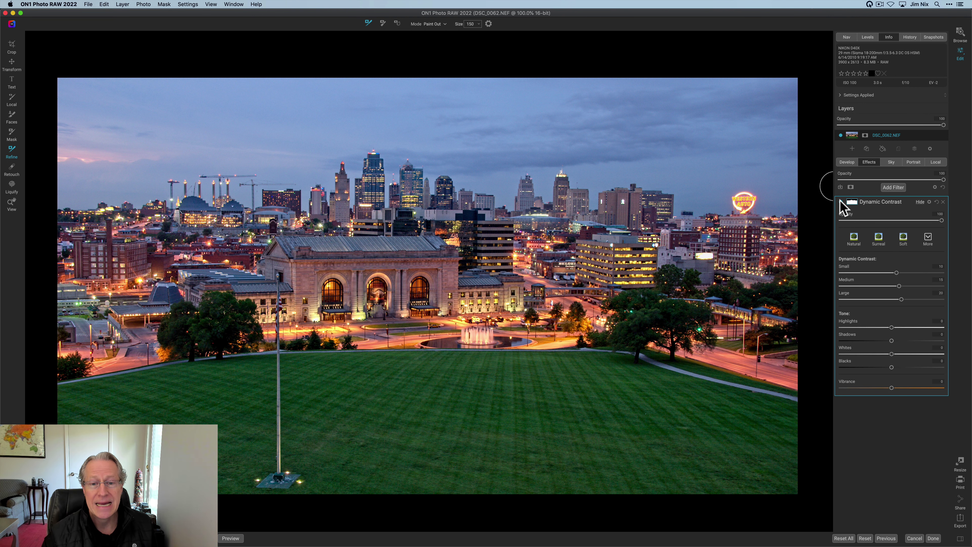
Step: Add a second Dynamic Contrast filter, paste the copied mask and invert it to target the sky, then check the mask
click(898, 188)
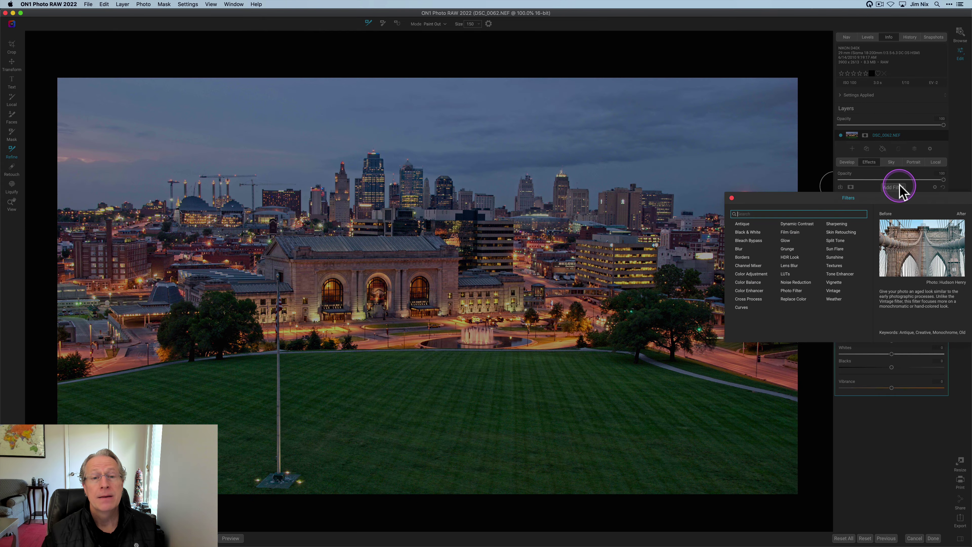
click(797, 224)
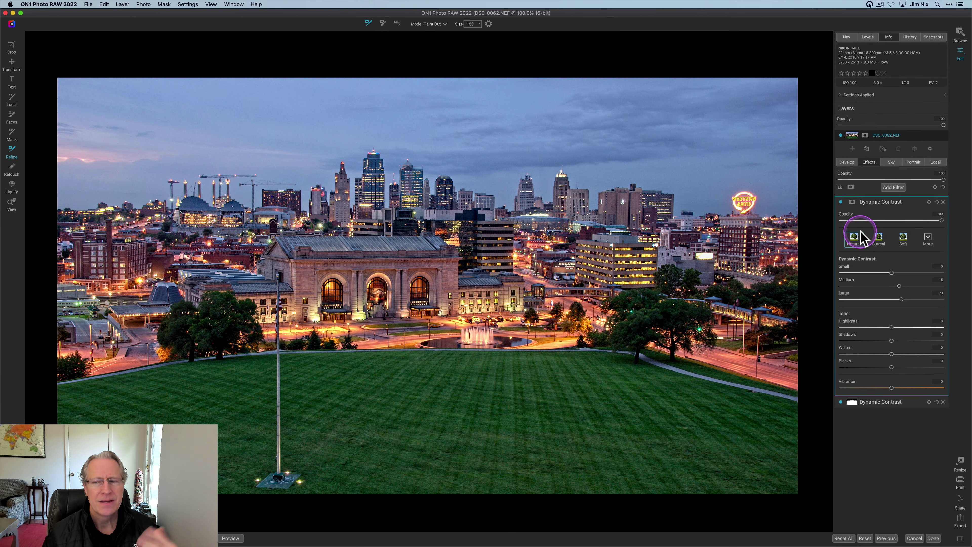
click(852, 202)
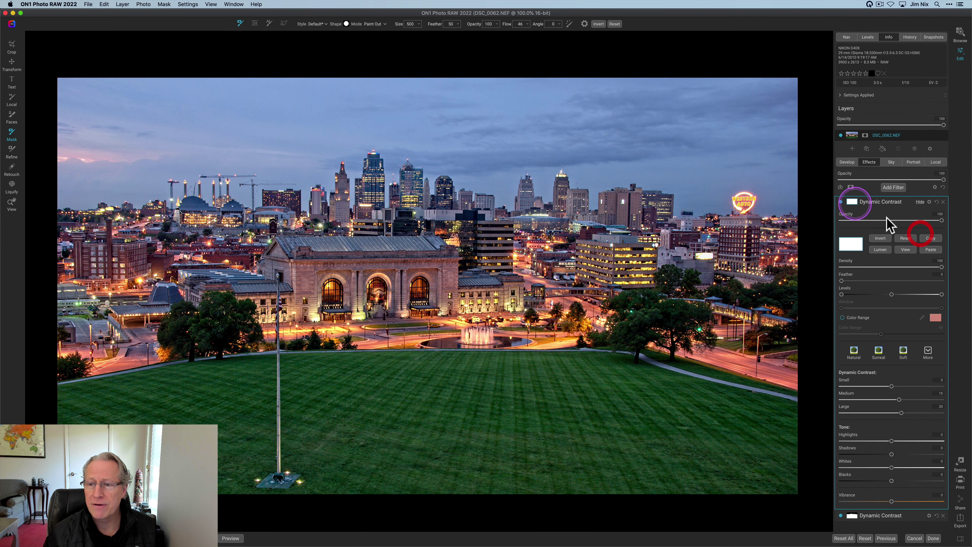
click(930, 249)
click(883, 238)
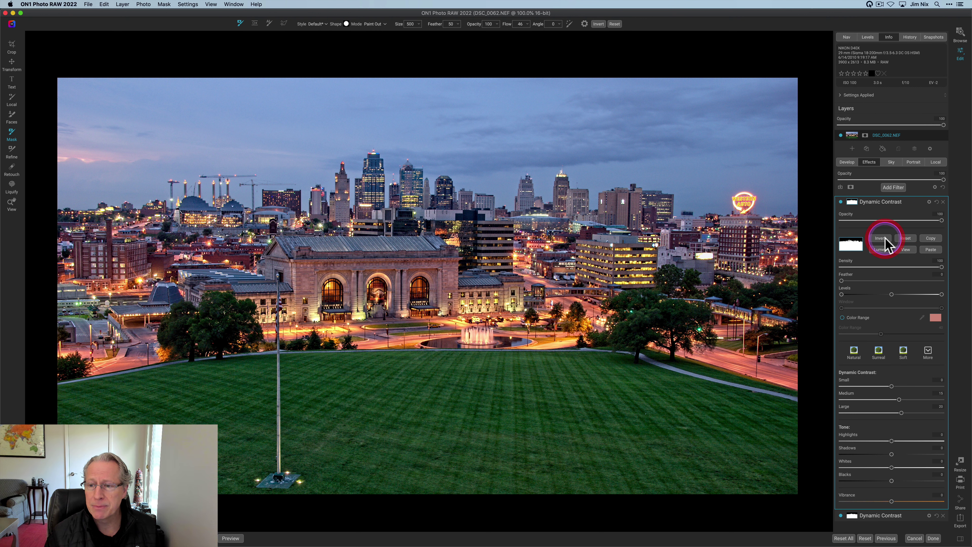
click(906, 250)
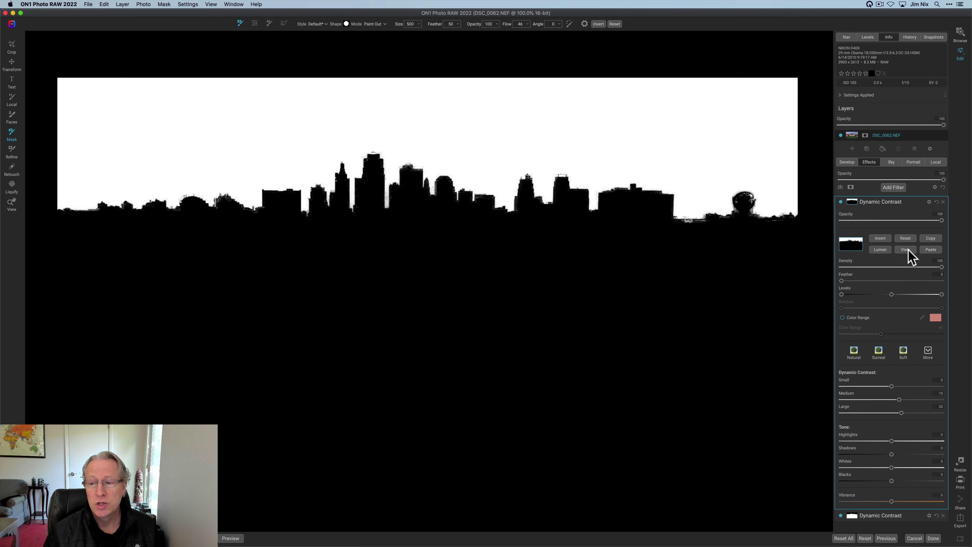
click(906, 250)
click(852, 202)
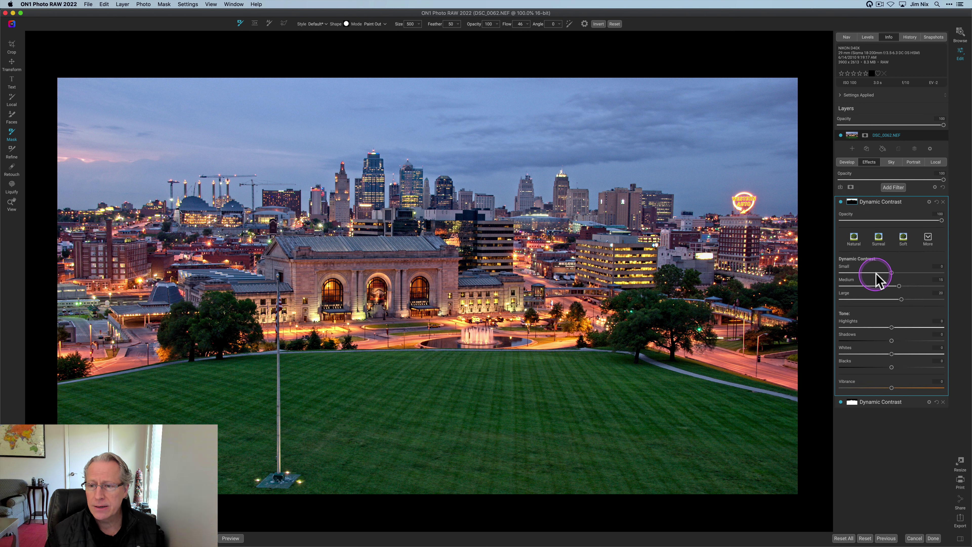
Step: Set the sky's dynamic contrast to Small -32, Medium -31 and Large -31 with Vibrance 36, then compare before and after
drag(876, 273, 876, 296)
click(876, 299)
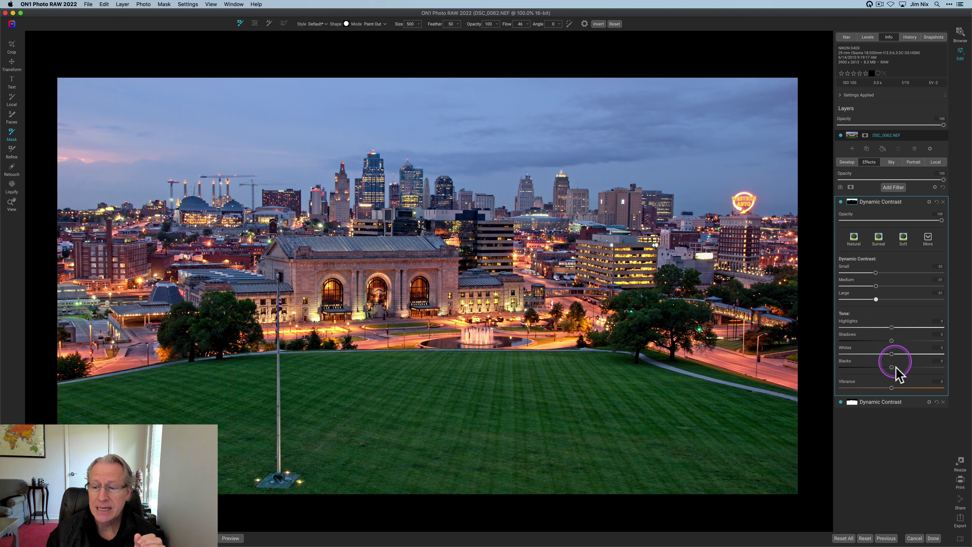
drag(892, 388, 911, 389)
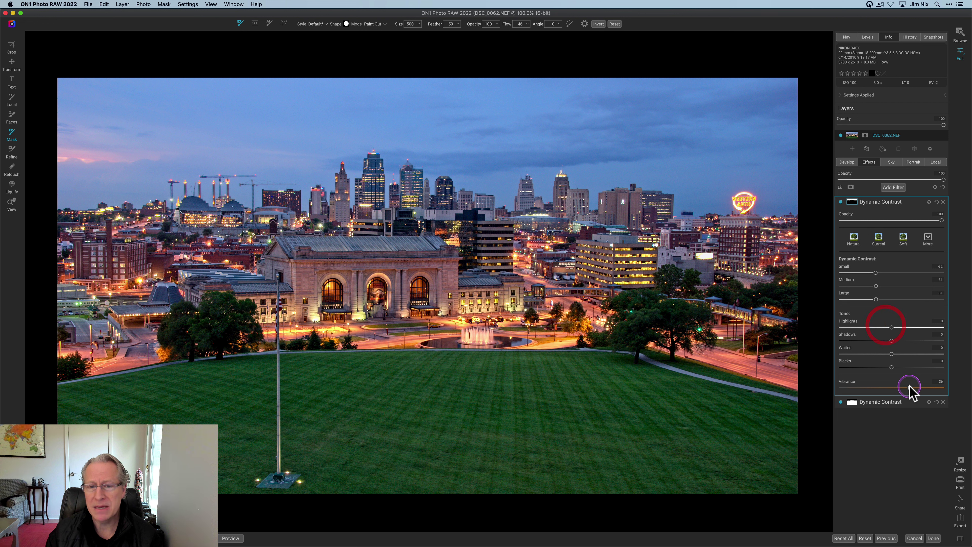
click(841, 202)
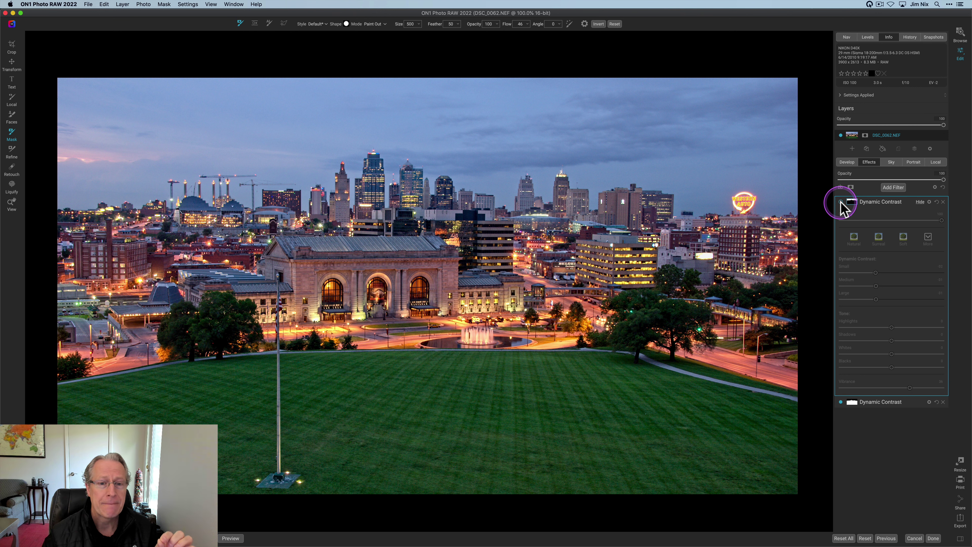
click(840, 201)
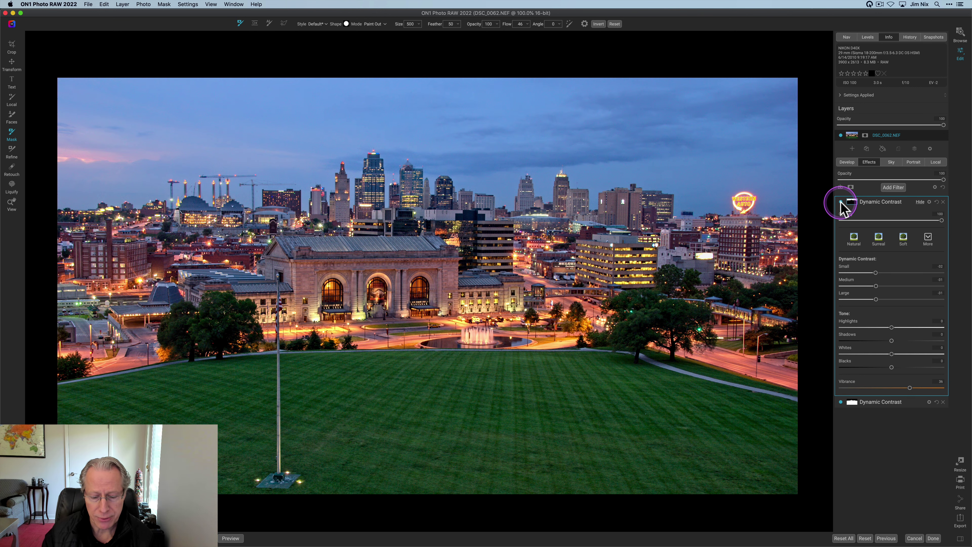
Step: Add a Color Balance filter limited to the sky with the copied mask pasted and inverted, and check the mask
click(893, 187)
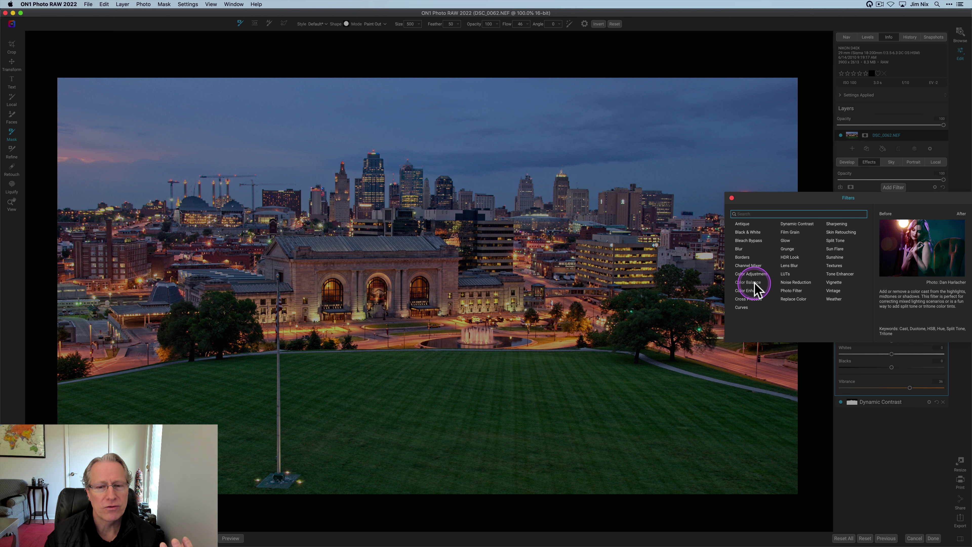
click(748, 282)
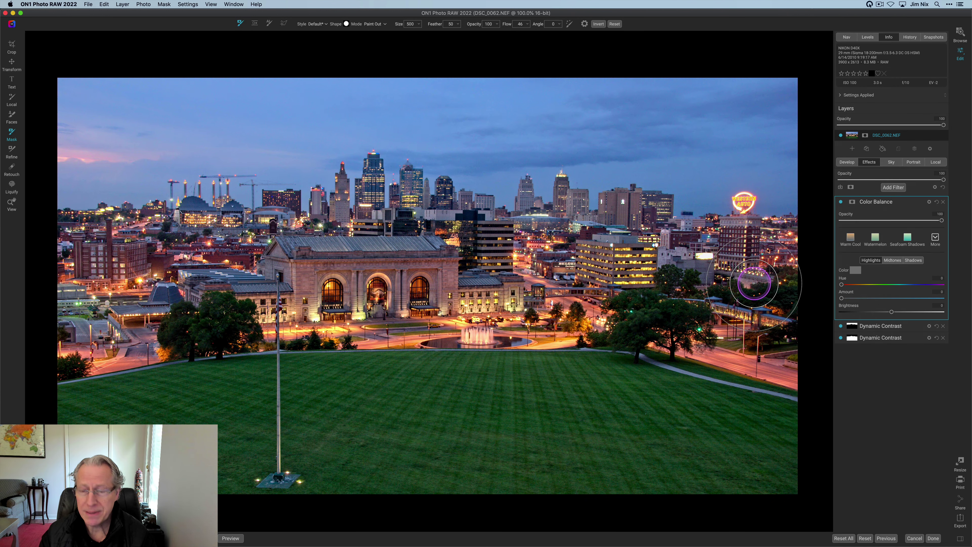
click(852, 202)
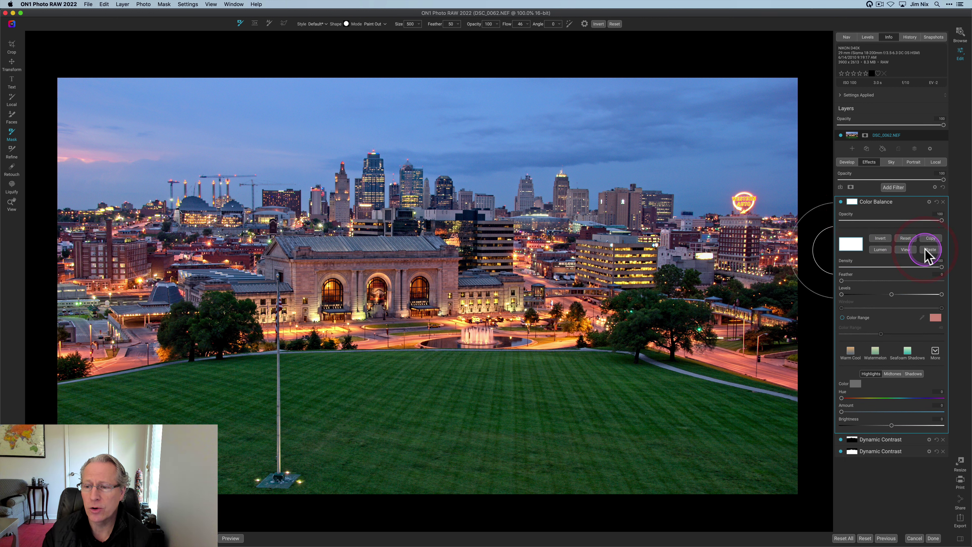
click(929, 250)
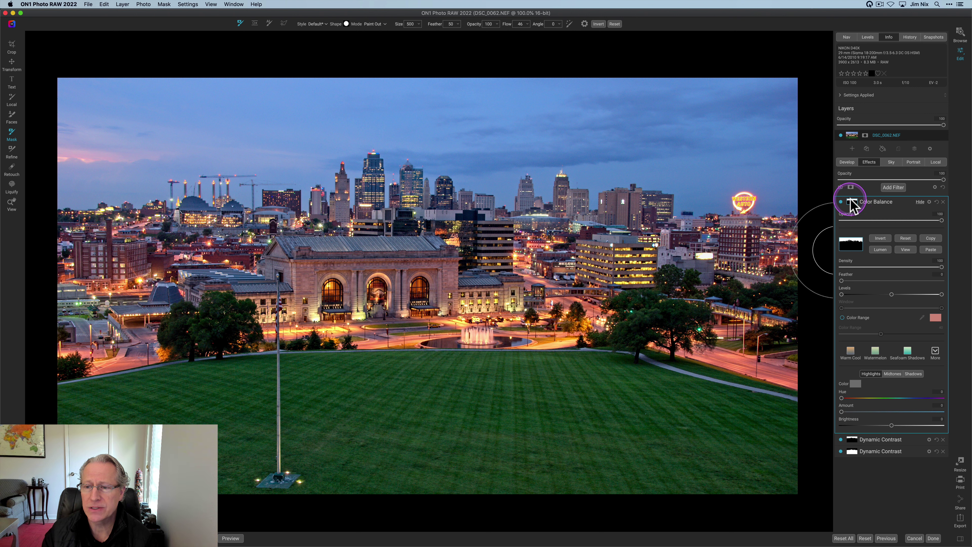
click(906, 250)
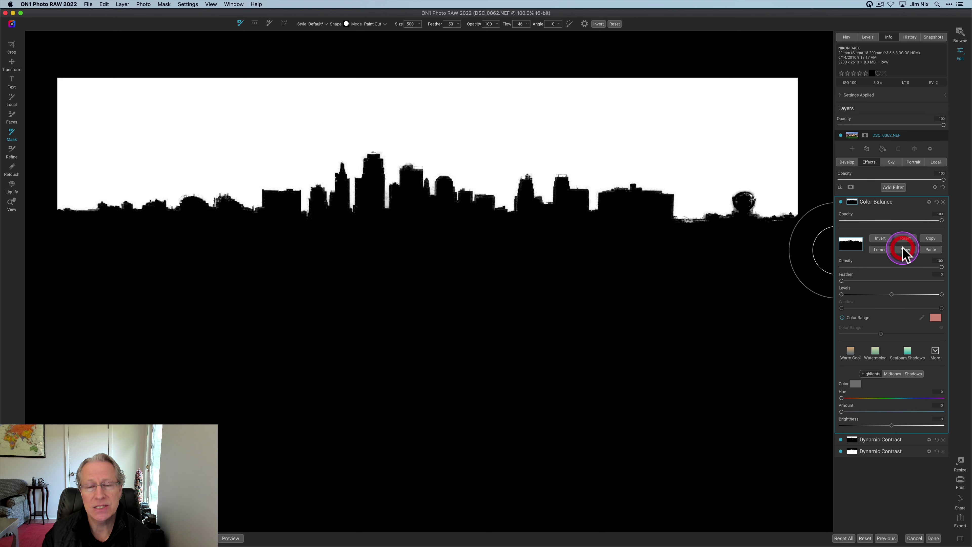
click(852, 203)
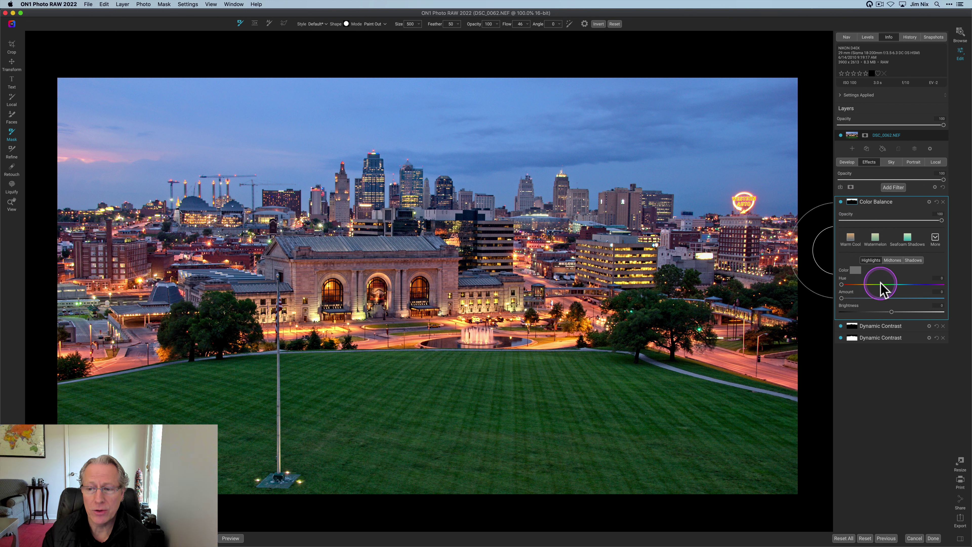
Step: Apply a preset style that tints the sky purple to the Color Balance filter and compare the image with the filter off and on
click(934, 241)
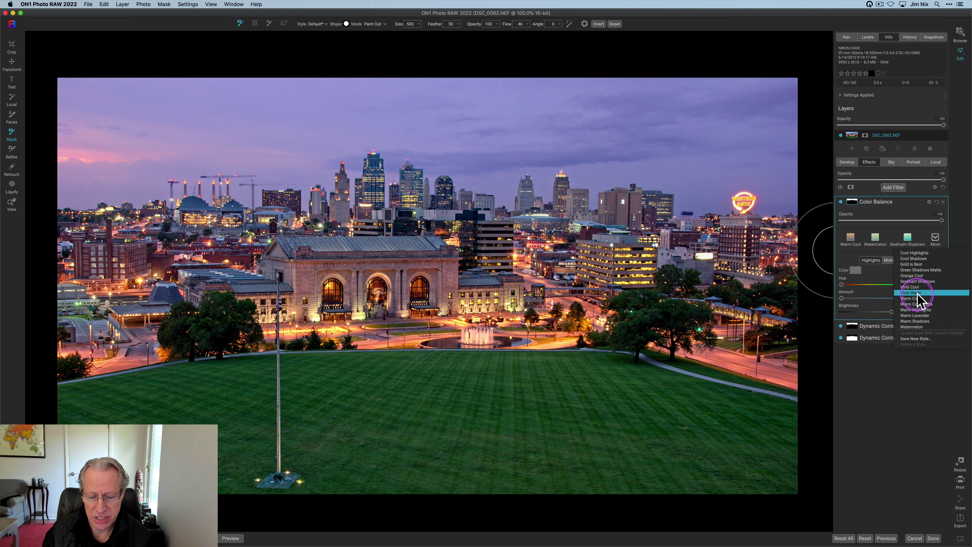
click(917, 294)
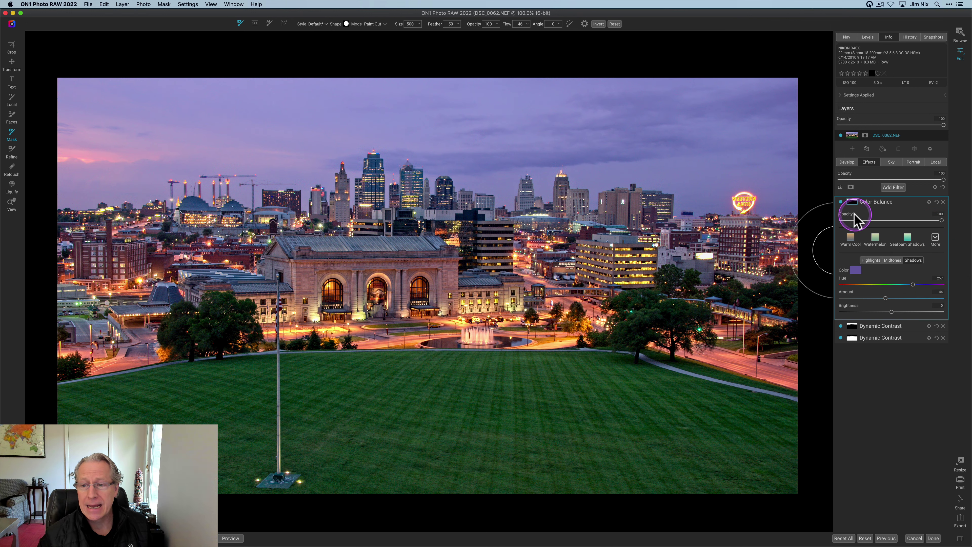
click(840, 201)
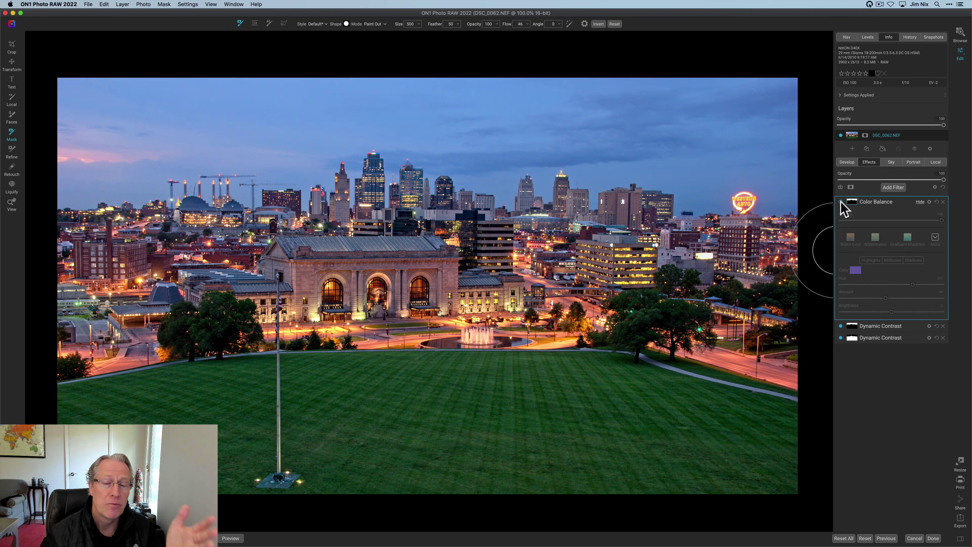
click(840, 202)
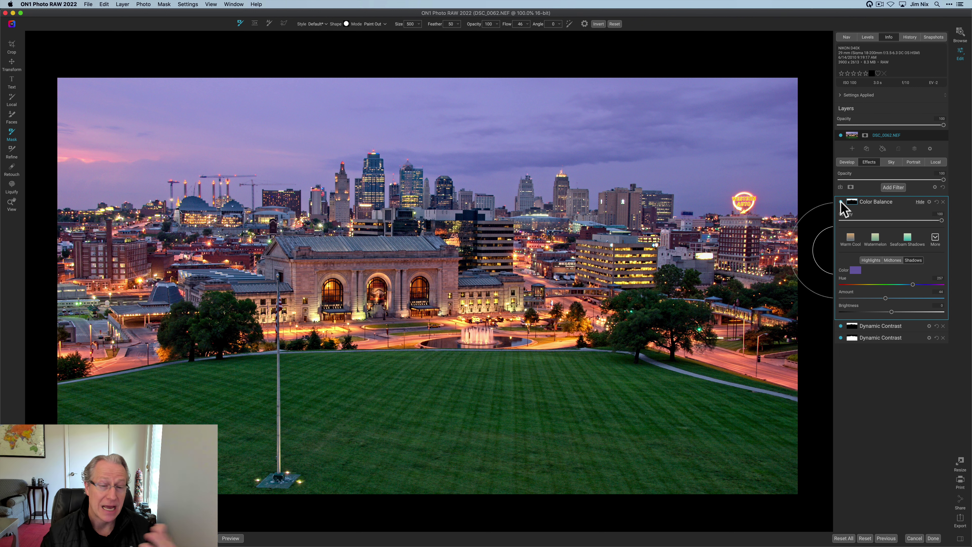
Step: Add a Channel Mixer filter with the vivid style that boosts the reds and set its opacity to 50
click(888, 190)
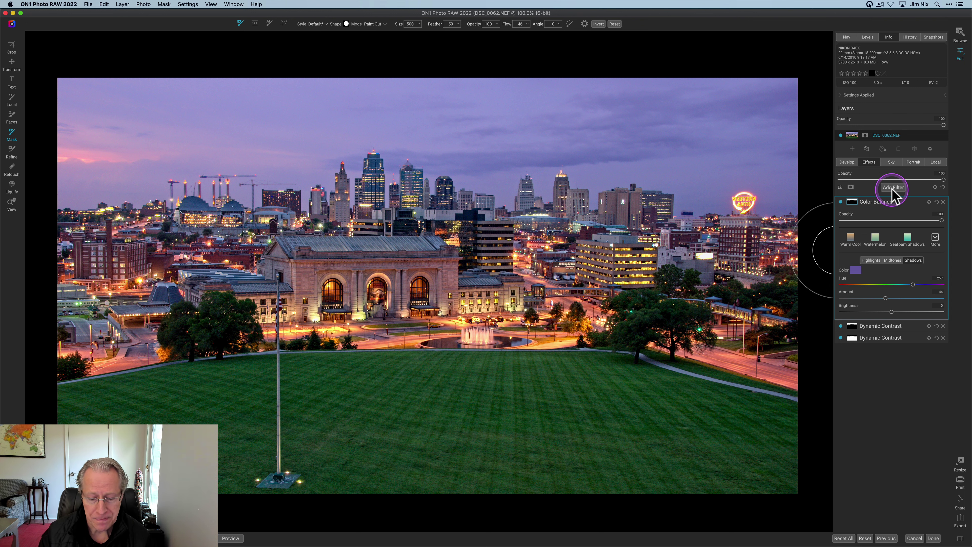
click(892, 189)
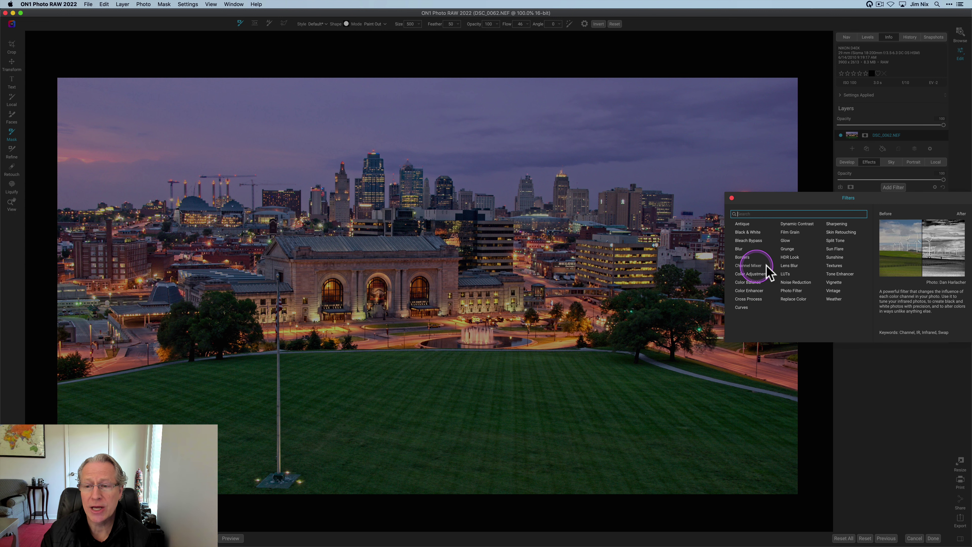
click(751, 265)
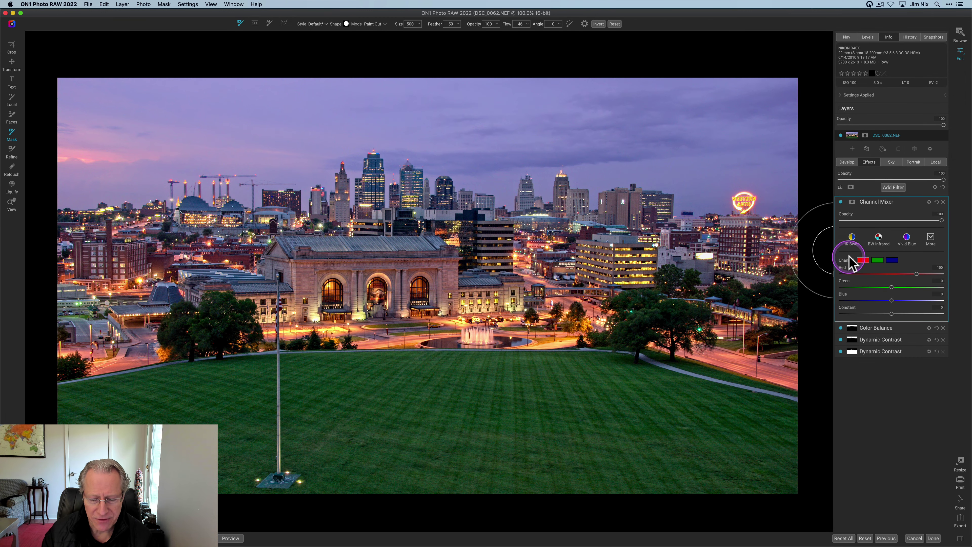
click(931, 239)
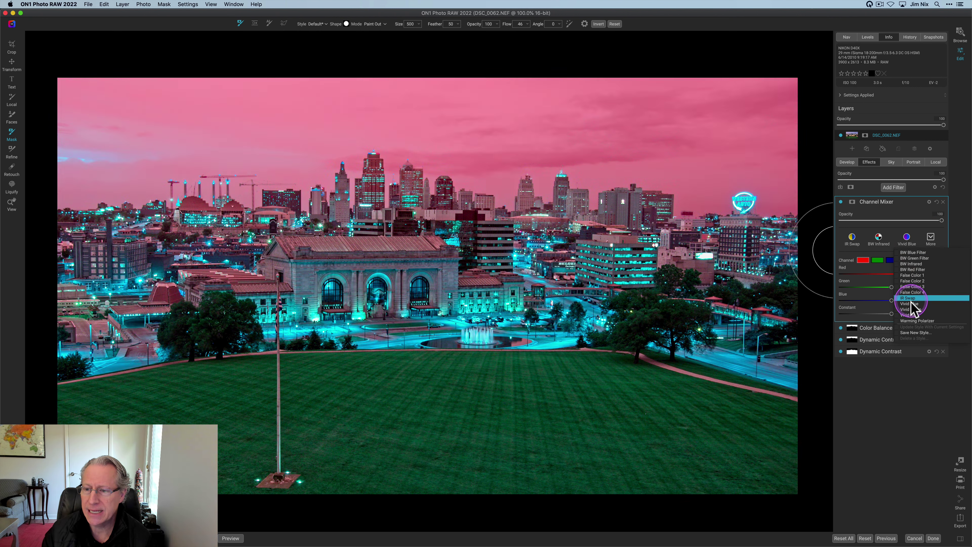
click(912, 315)
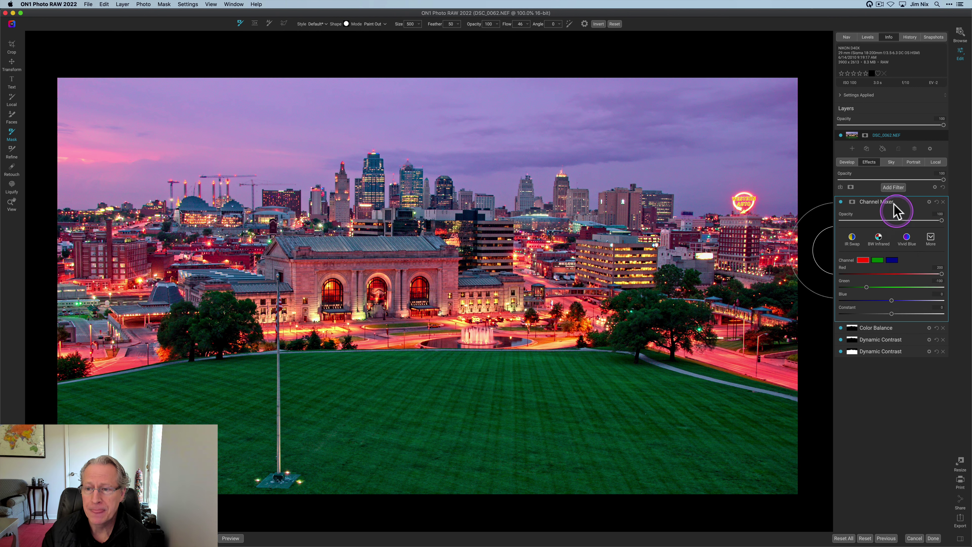
click(893, 221)
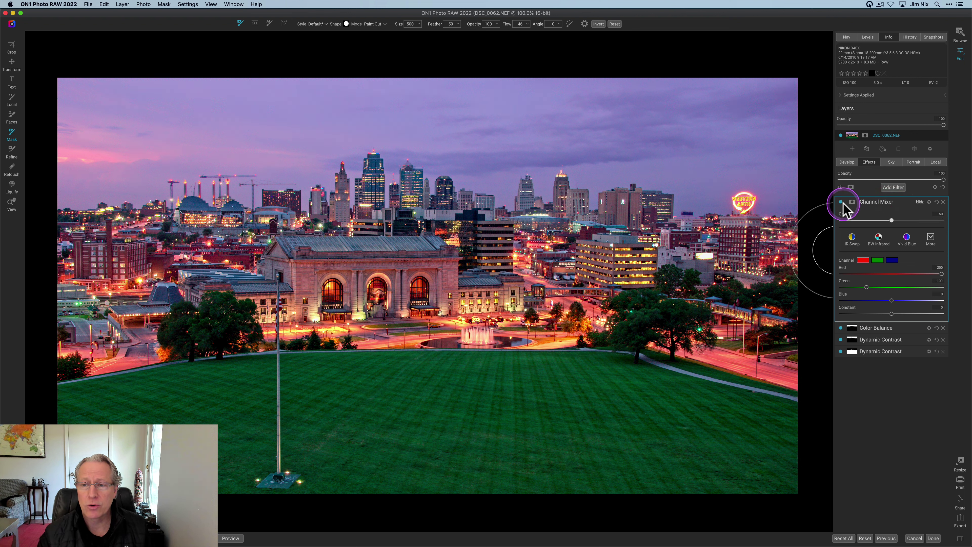
Step: Switch to the View tool and compare the image with the Channel Mixer filter off and on
key(z)
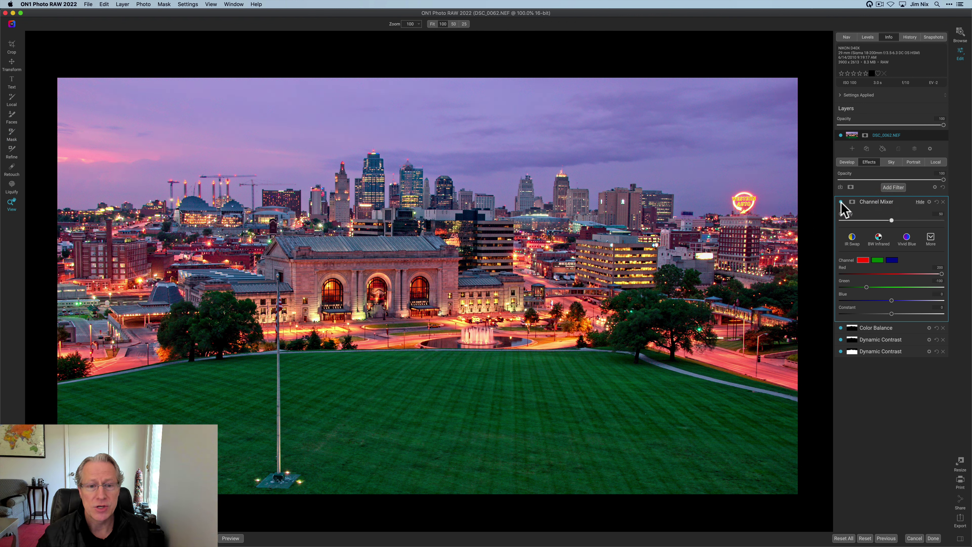
click(841, 202)
click(841, 202)
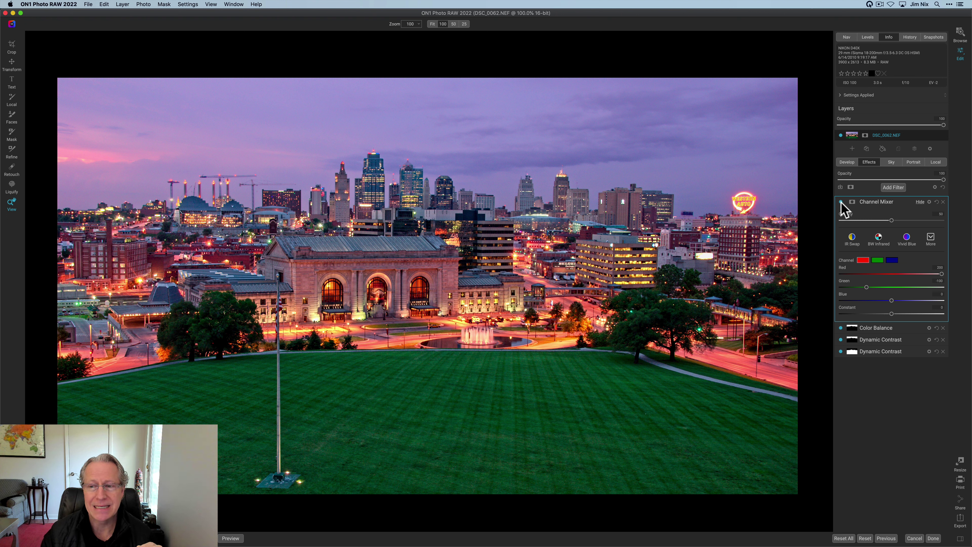
click(841, 203)
click(841, 203)
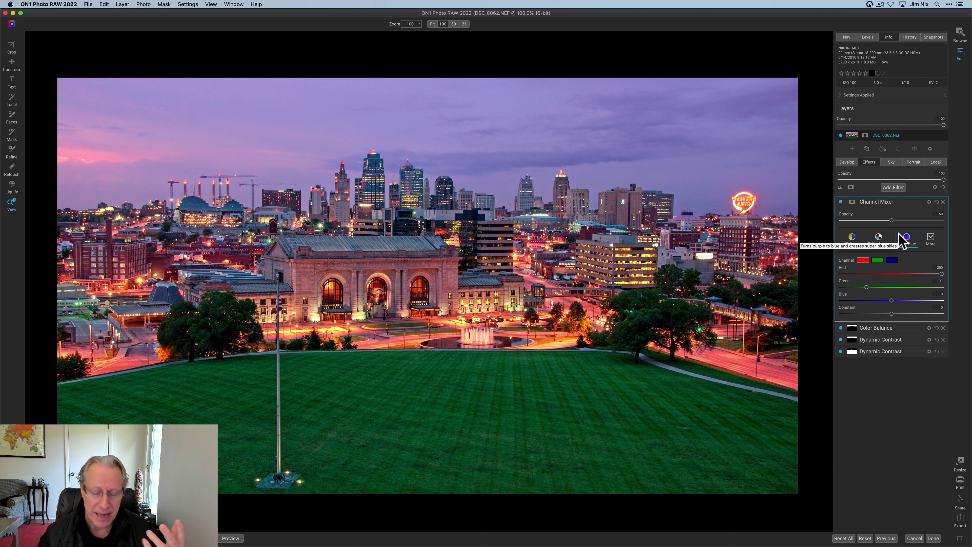
Step: Add a Photo Filter with the polarizer preset style and lower its opacity to about 70
click(894, 187)
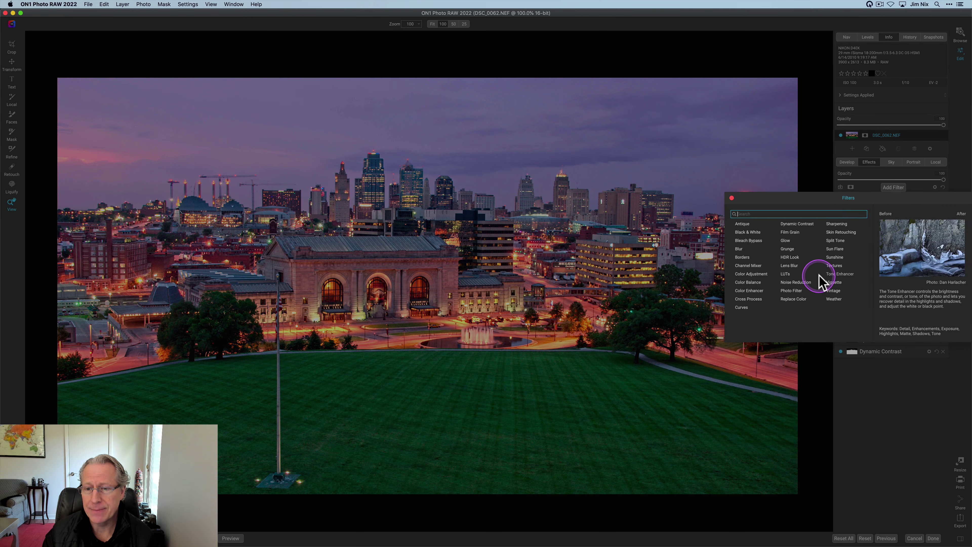
click(799, 291)
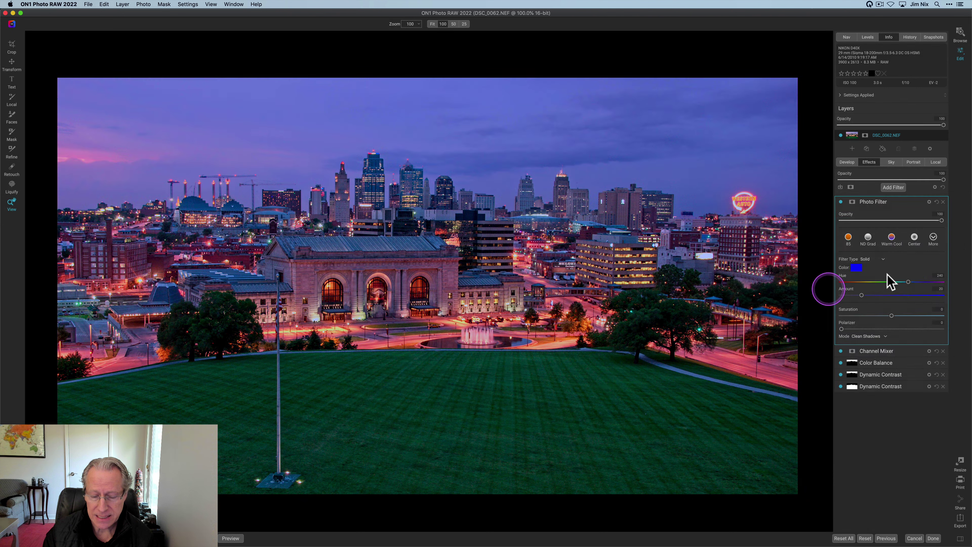
click(919, 239)
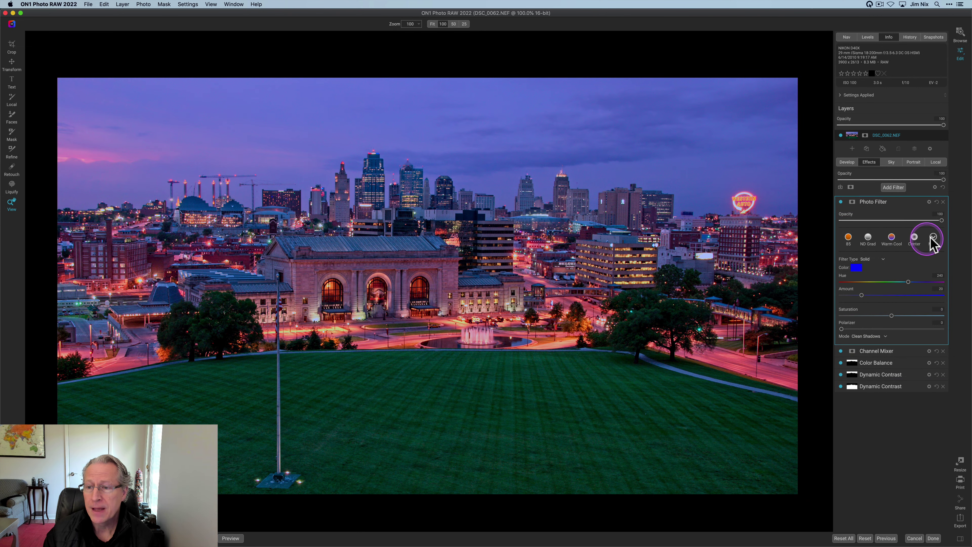
click(934, 239)
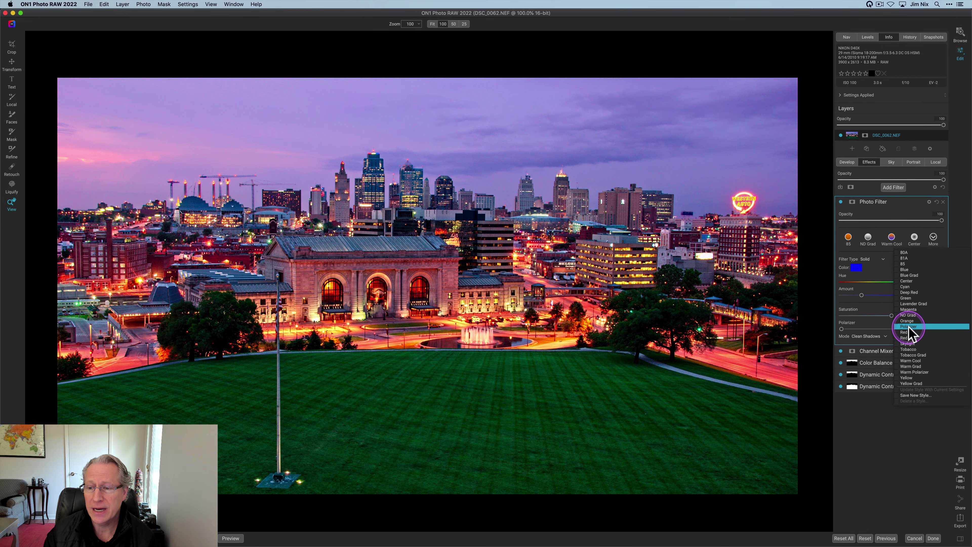
click(908, 328)
click(914, 221)
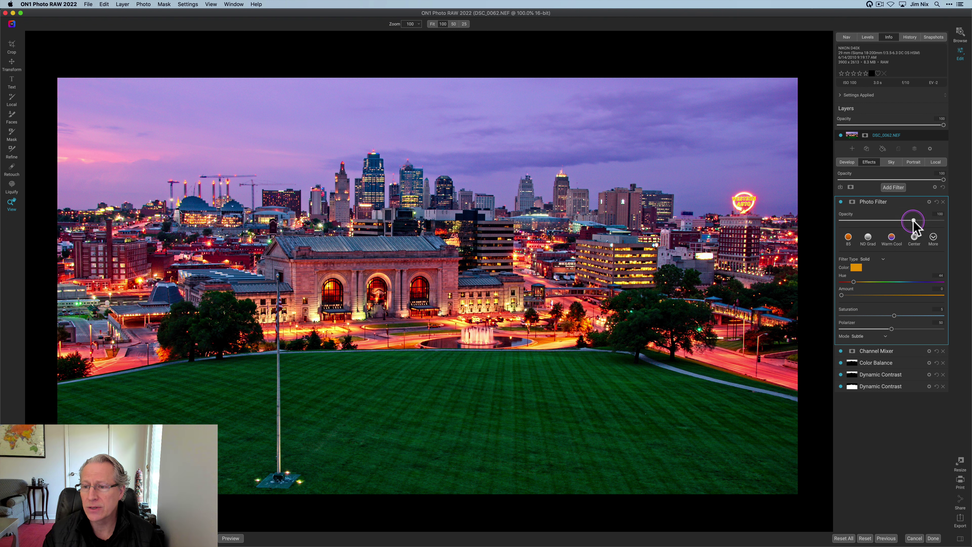
Step: Compare the image repeatedly with the Photo Filter off and on
click(841, 202)
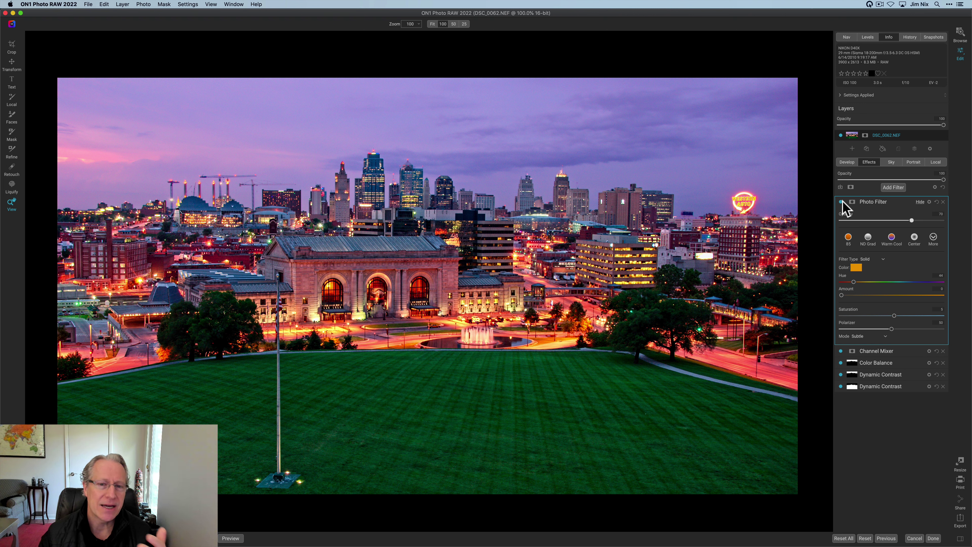
click(841, 202)
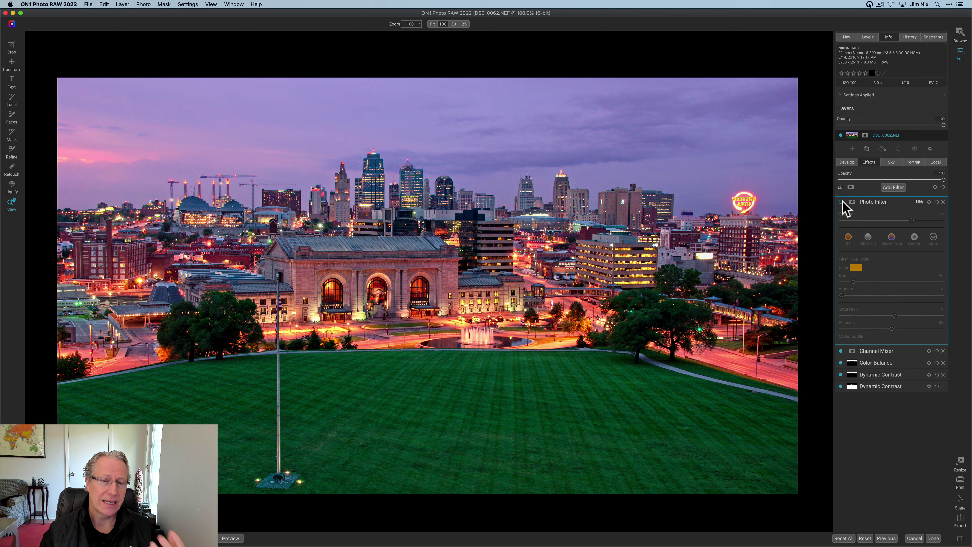
click(841, 202)
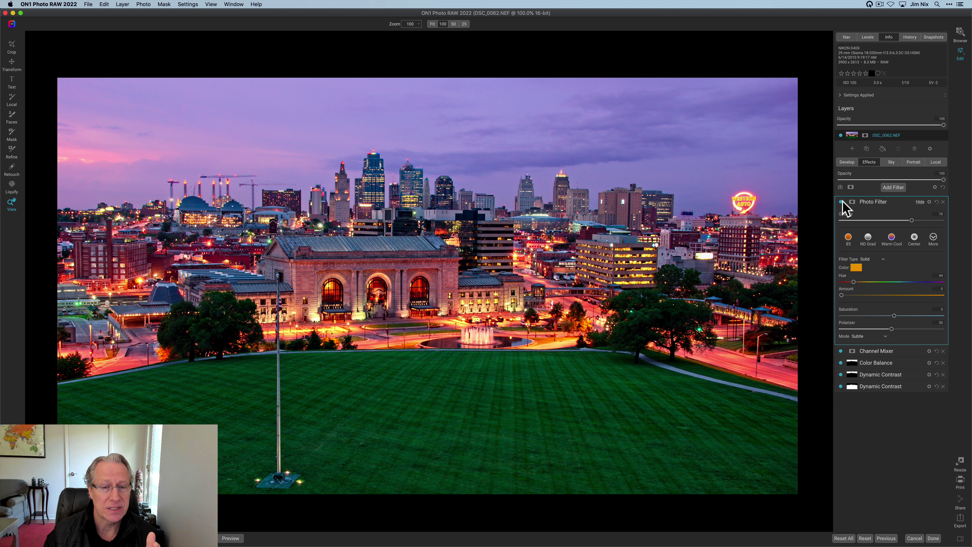
click(841, 202)
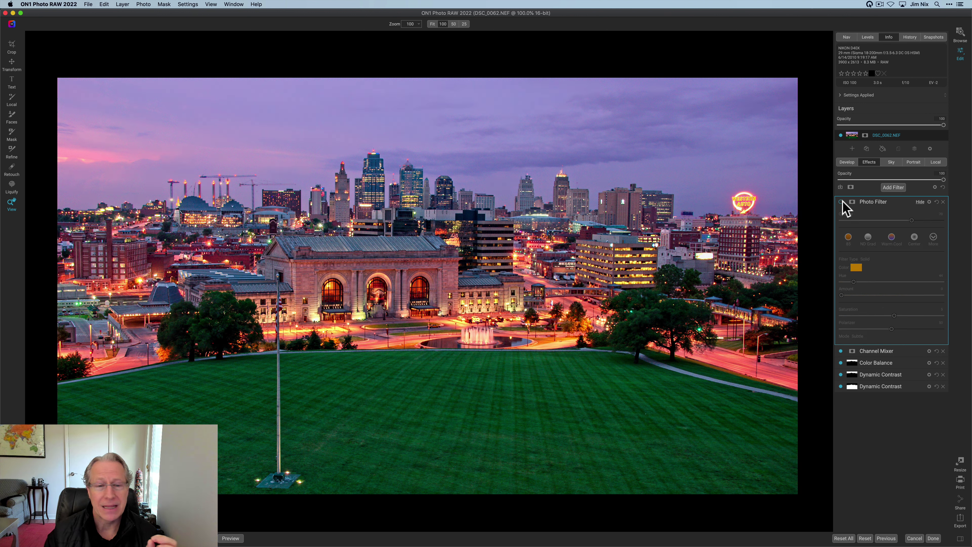
click(841, 202)
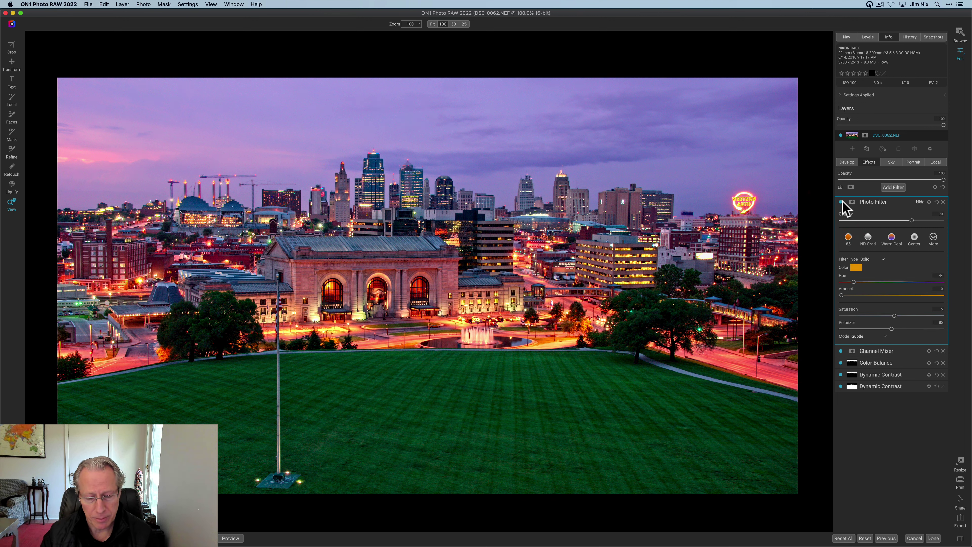
Step: Add a Color Adjustment filter and reduce the saturation and brightness of the greens to tone down the lawn
click(895, 187)
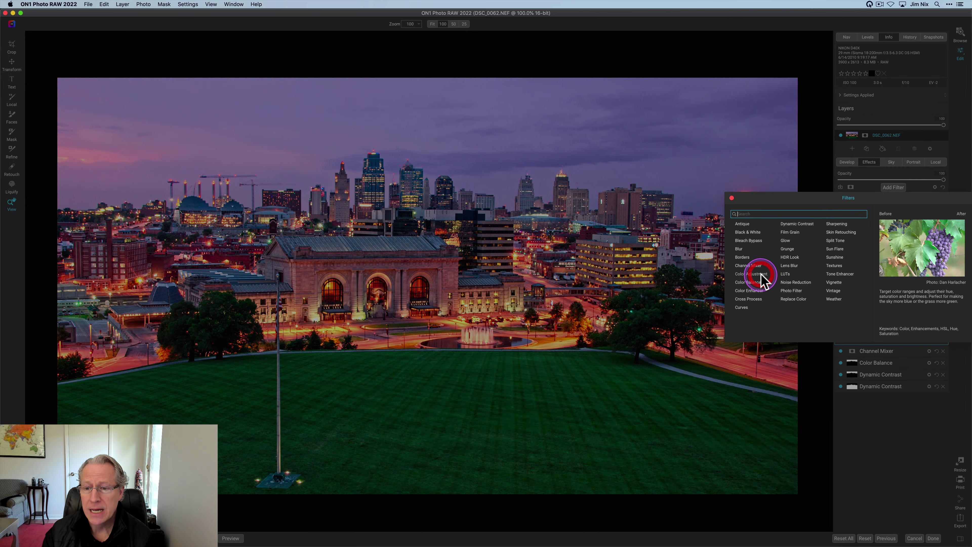
click(761, 274)
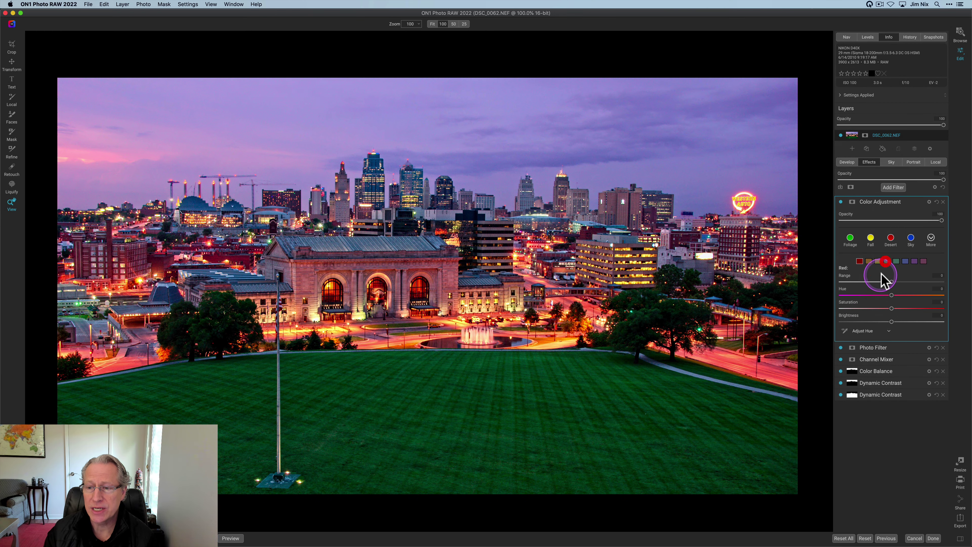
click(886, 261)
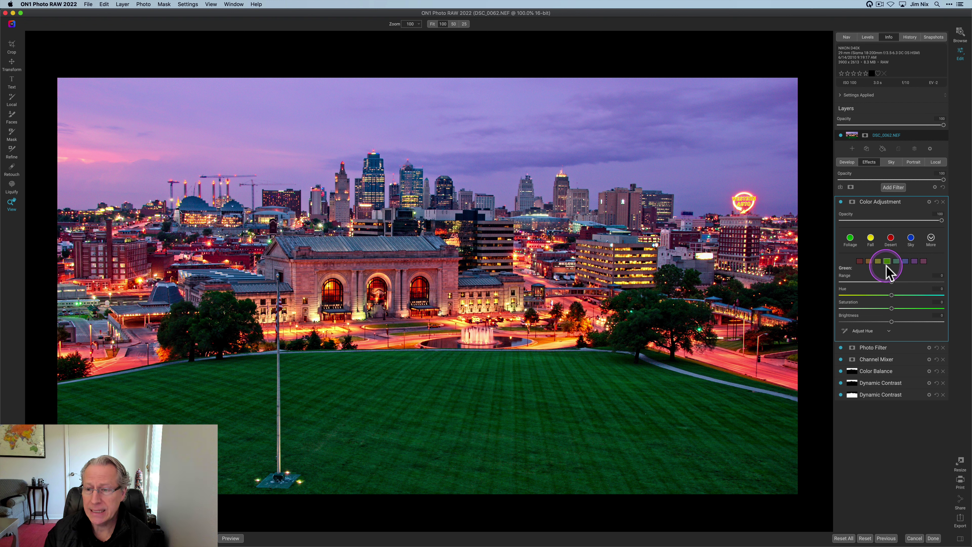
drag(892, 309, 856, 322)
click(891, 322)
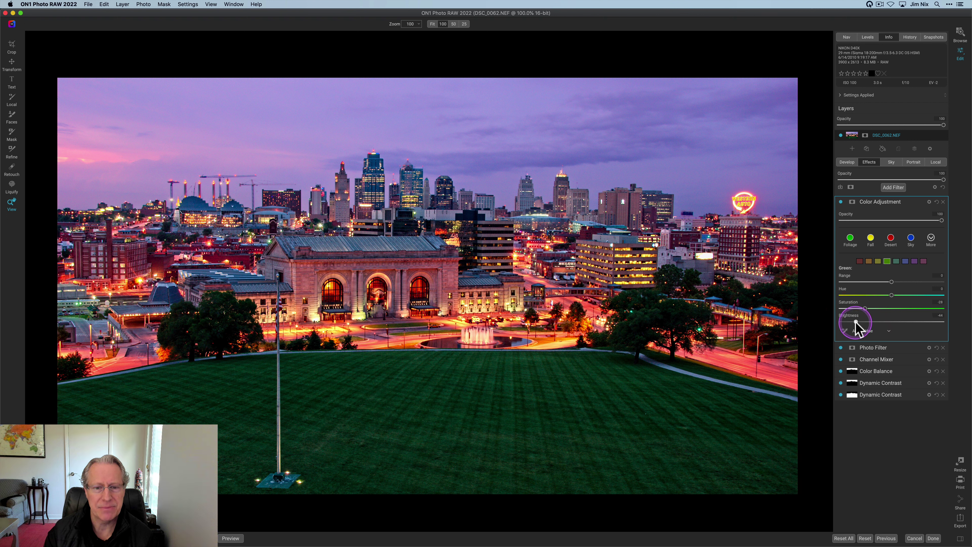
Step: Reduce the saturation of the oranges in the Color Adjustment filter and compare the image with the filter off and on
click(869, 261)
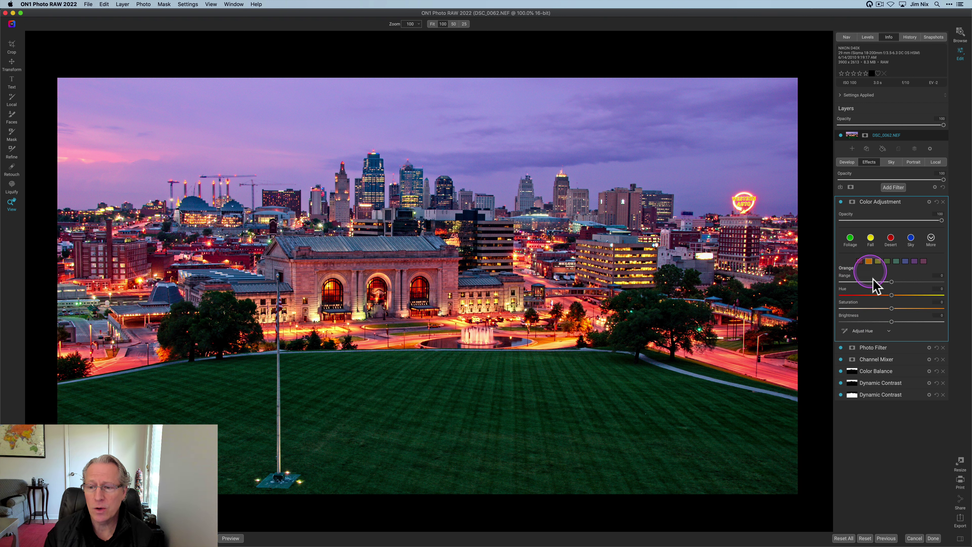
drag(890, 311, 869, 309)
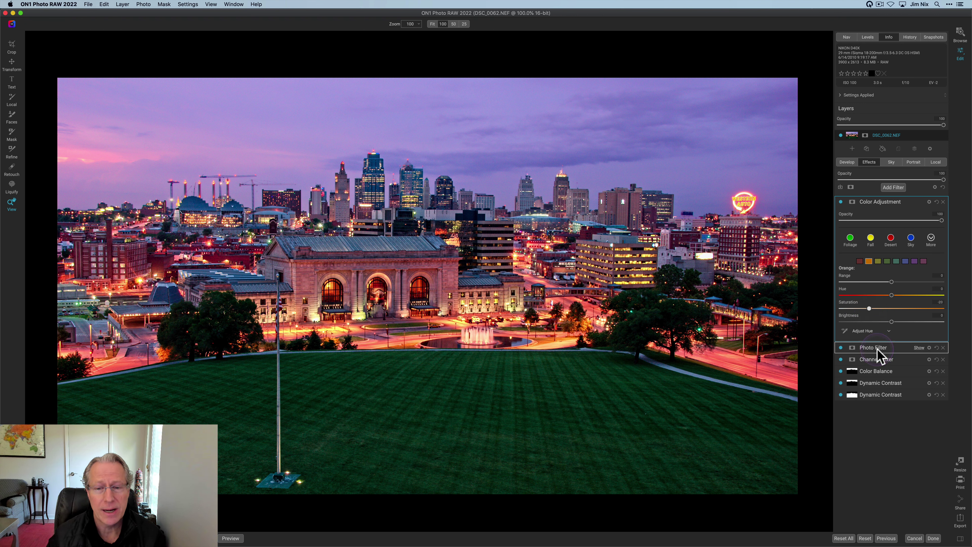
click(841, 201)
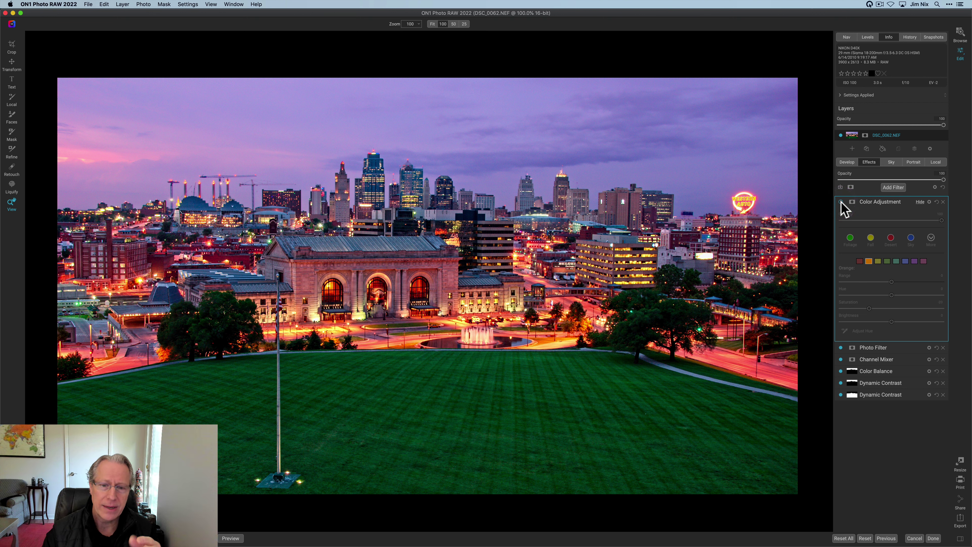
click(841, 202)
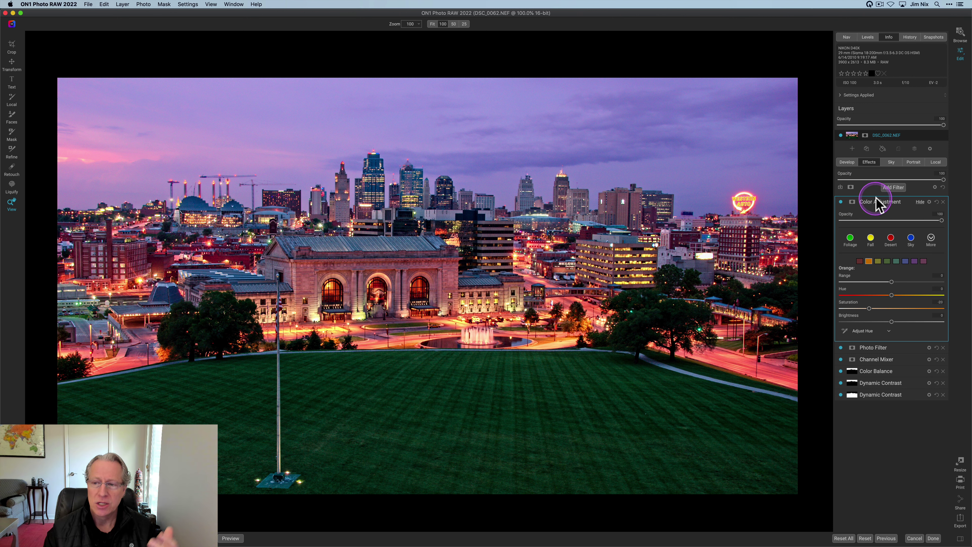
click(866, 204)
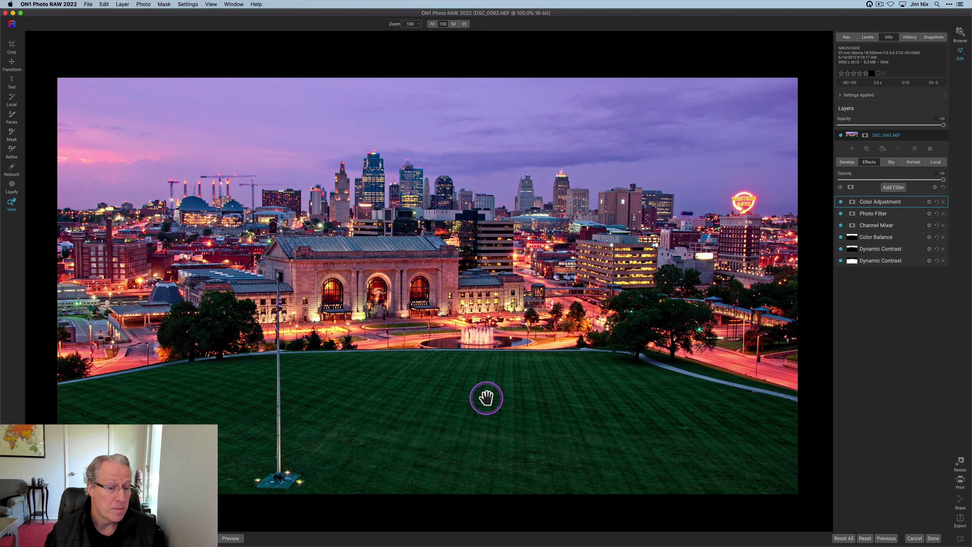
Step: Compare the finished edit with the original photo, first in a sliding split view and again across the full image
alt+click(231, 538)
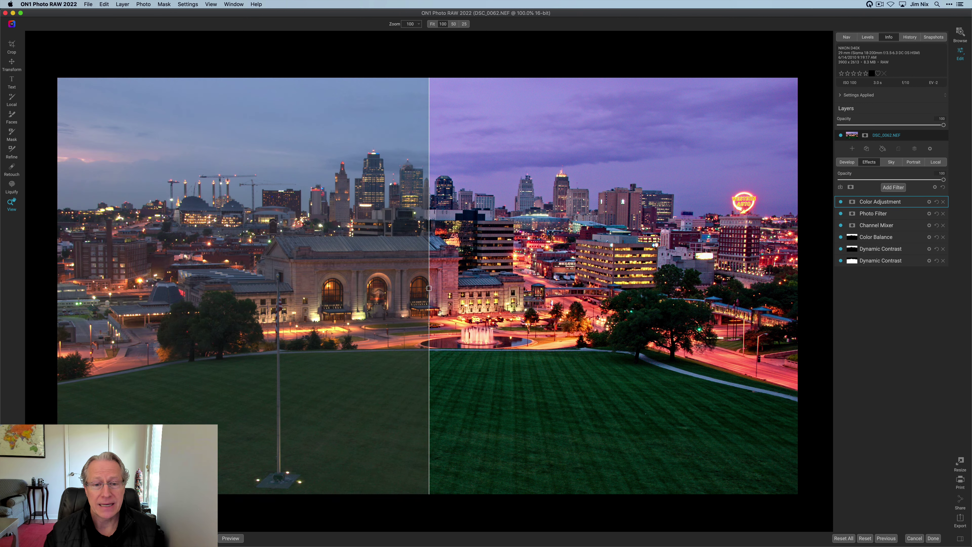
drag(364, 295, 590, 302)
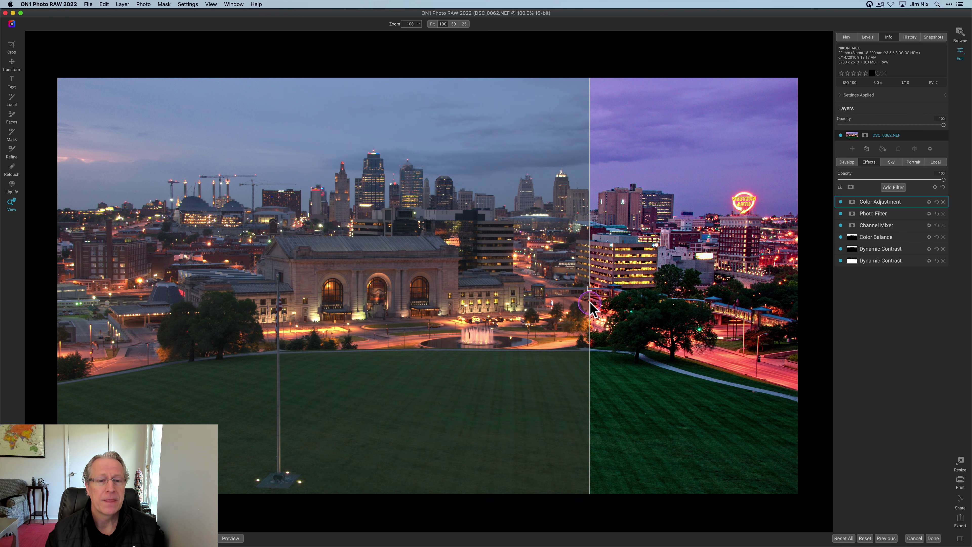
drag(592, 304, 314, 276)
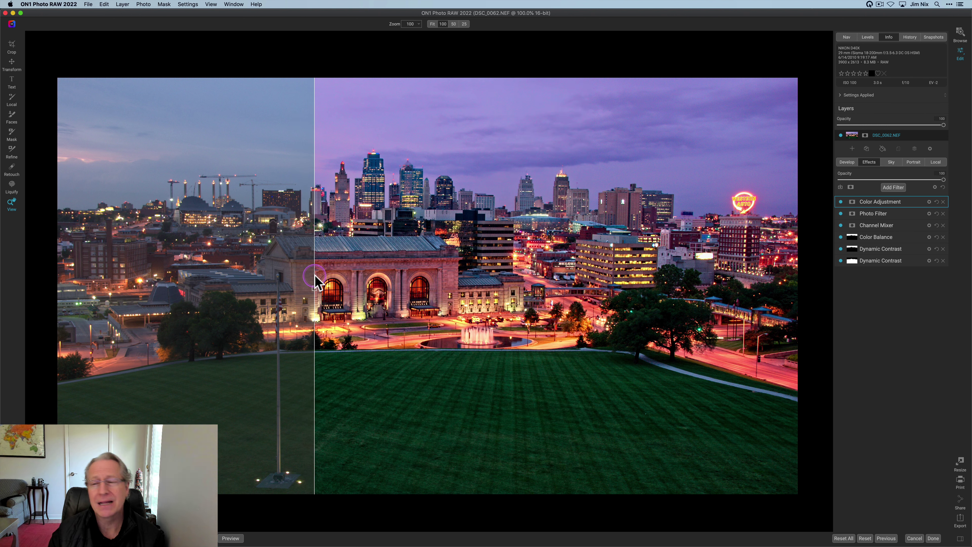
drag(315, 283, 295, 288)
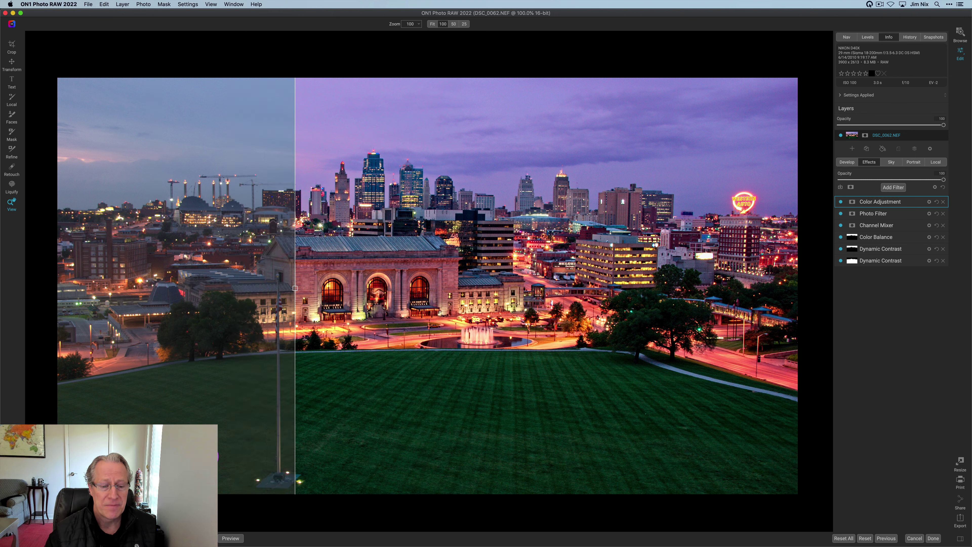
click(209, 538)
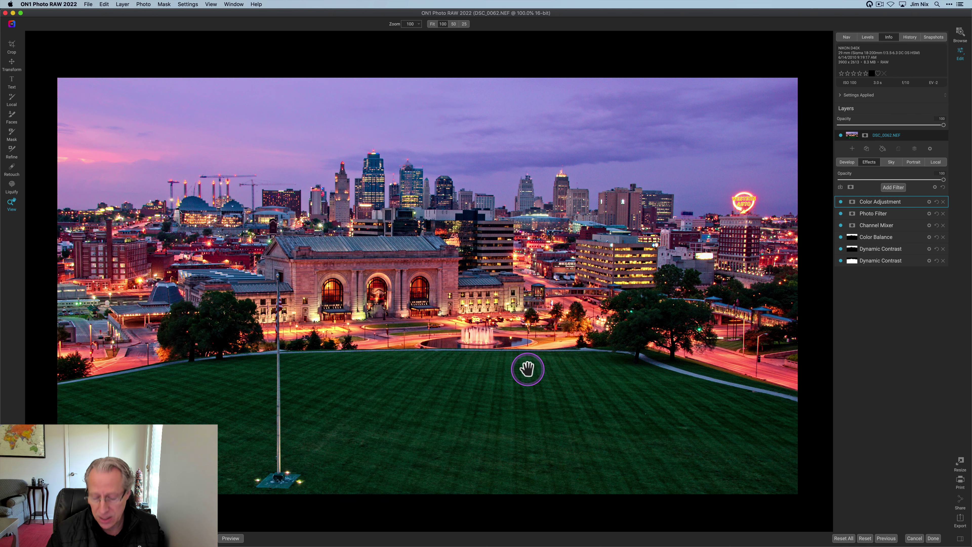
key(super+p)
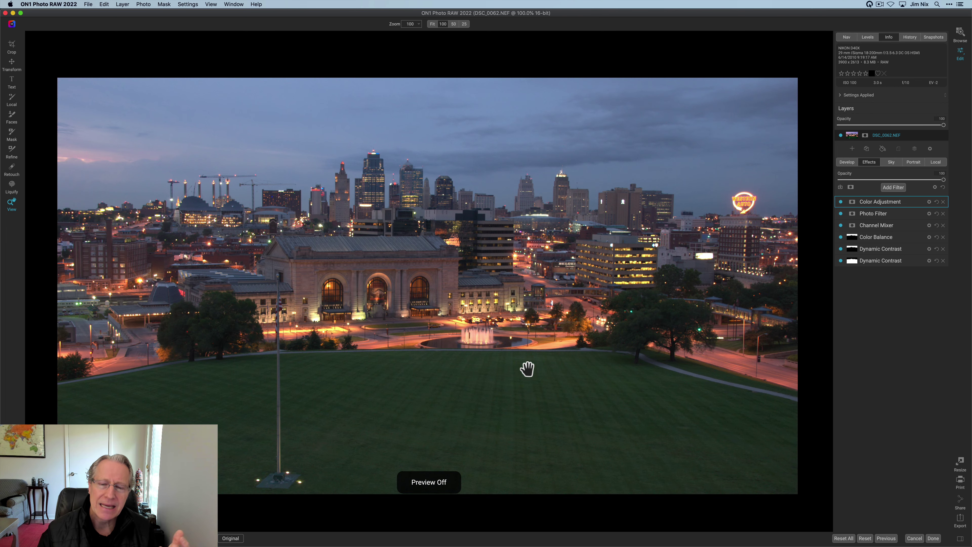
key(super+p)
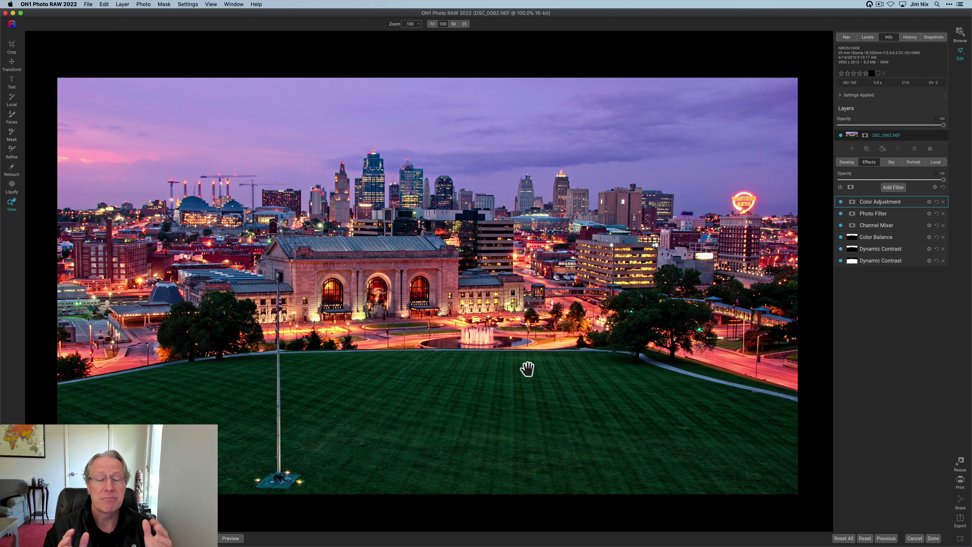